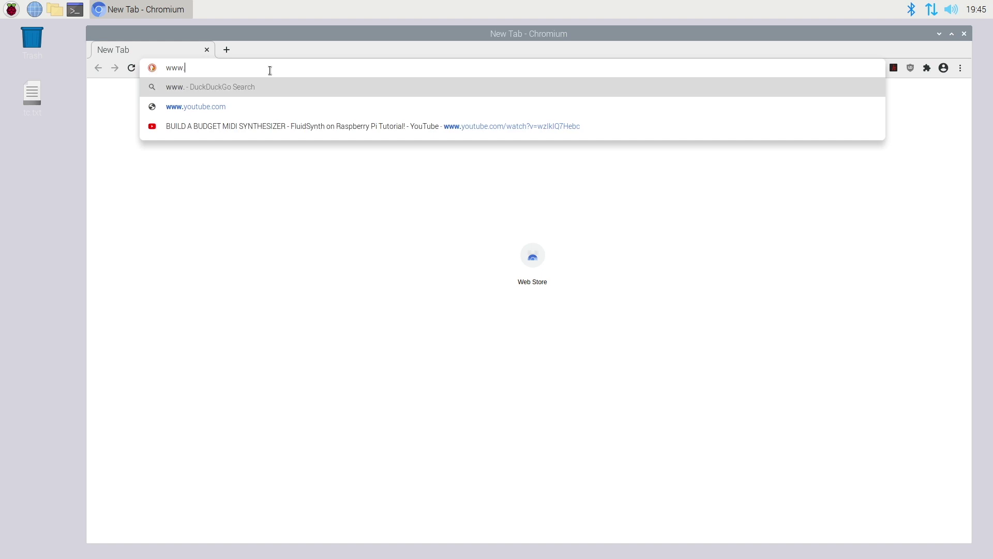
- Open the Tinkercad website and start signing in with the email or username option
{"action": "type", "text": "d.com"}
{"action": "key", "text": "Return"}
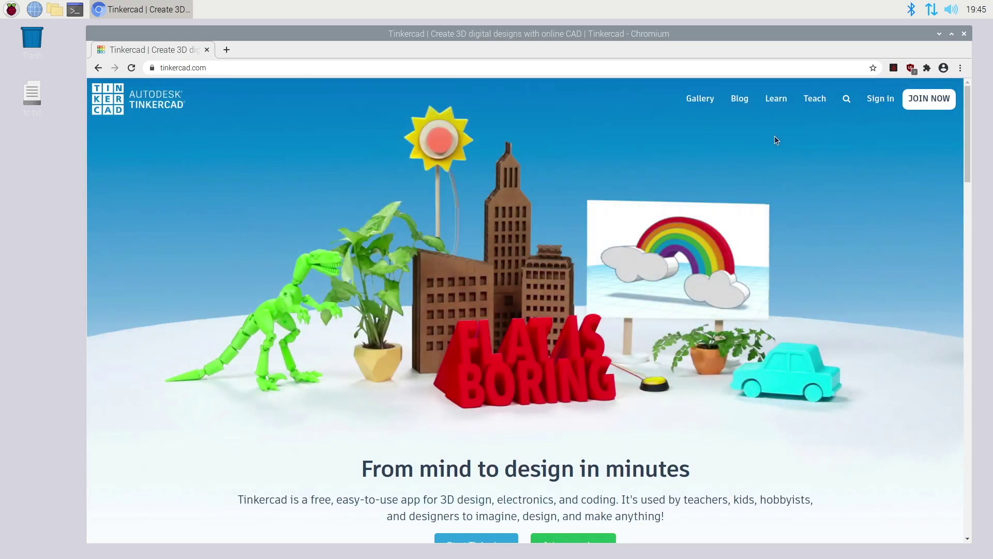
{"action": "left_click", "coordinate": [882, 101]}
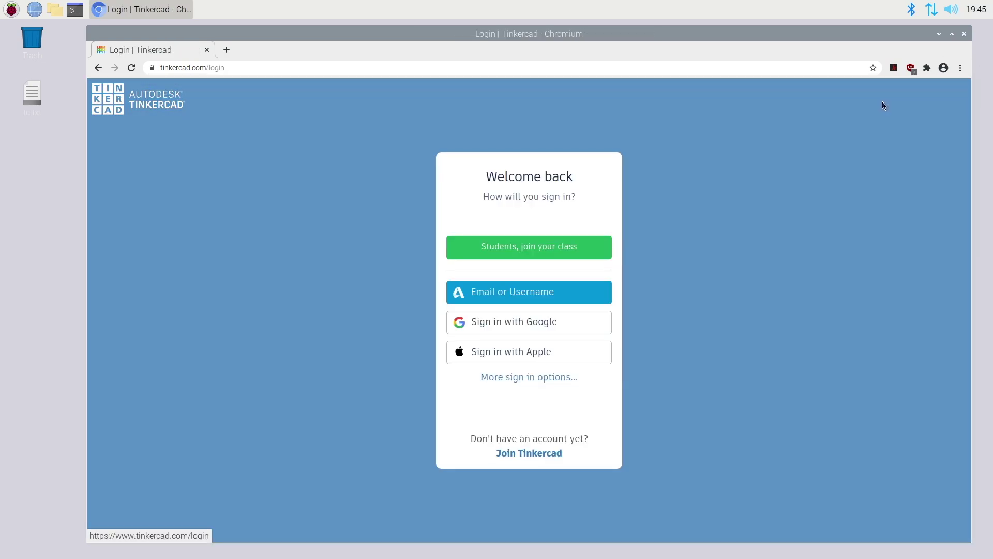
{"action": "left_click", "coordinate": [505, 292]}
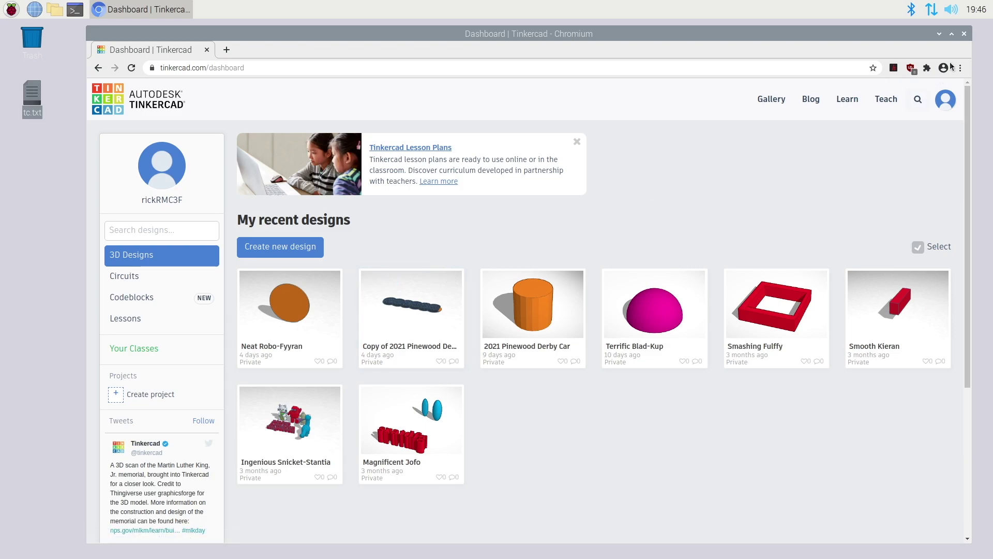
- Maximize the browser window, create a new 3D design and dismiss the Notes hint
{"action": "left_click", "coordinate": [952, 34]}
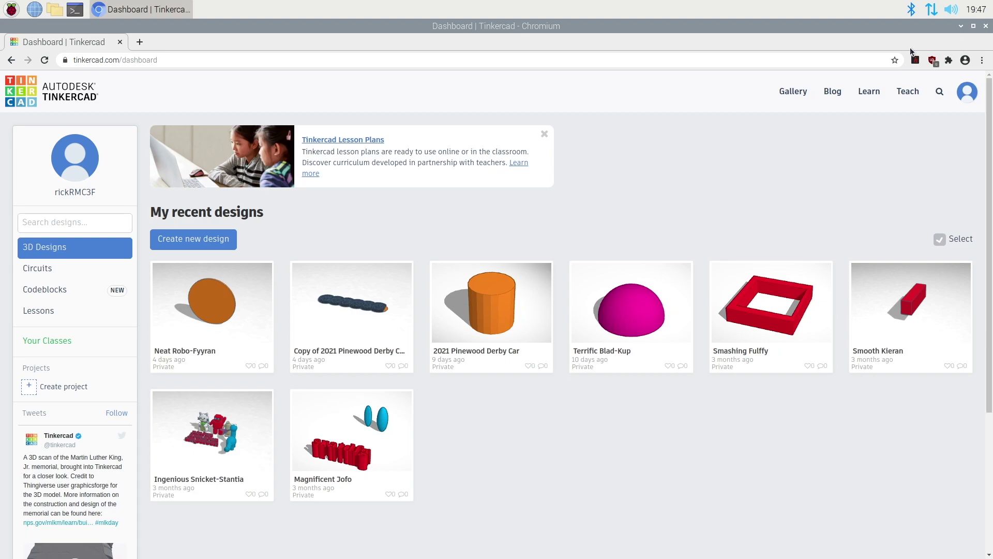
{"action": "left_click", "coordinate": [191, 240]}
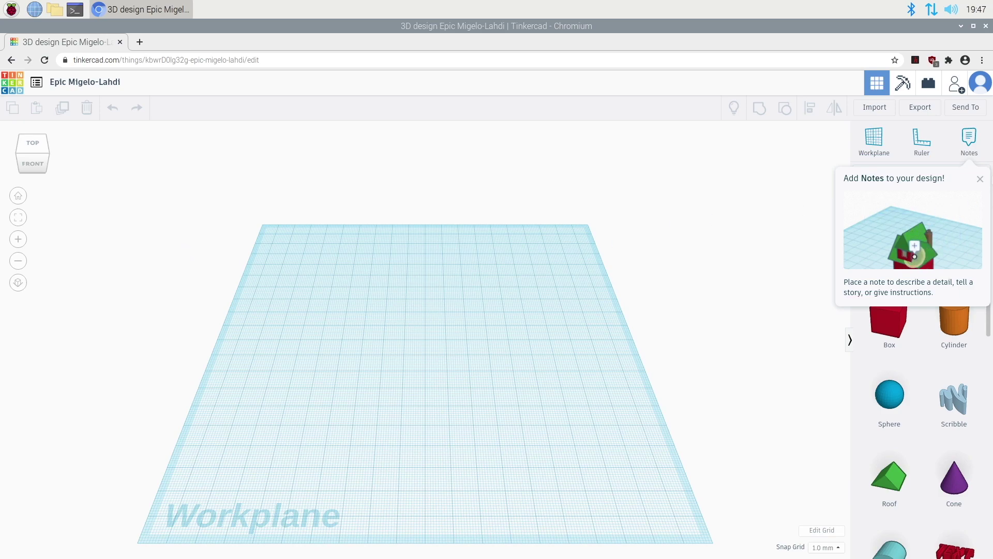
{"action": "left_click", "coordinate": [981, 180]}
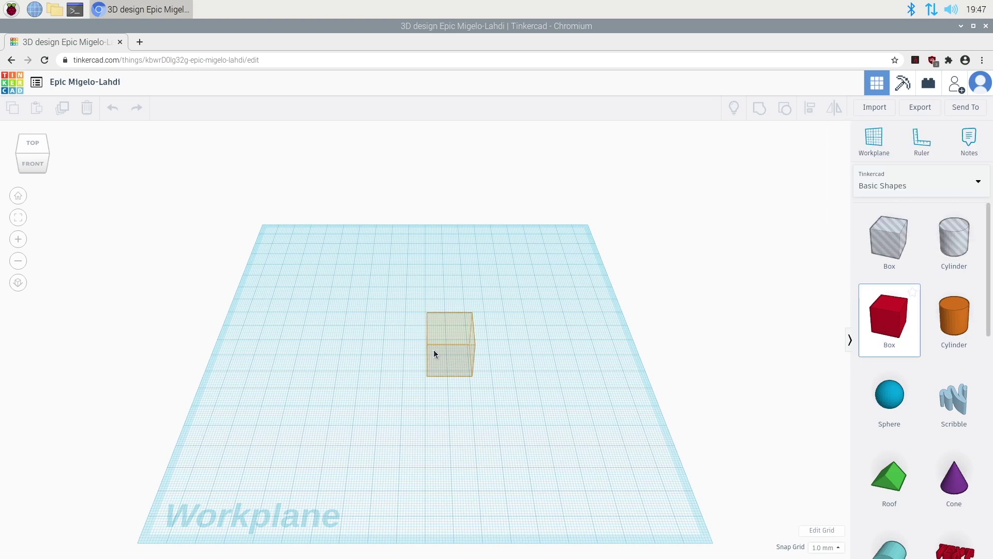
- Place a solid red box on the workplane and reshape it into a long, flat rectangular slab for the car body
{"action": "left_click", "coordinate": [365, 277]}
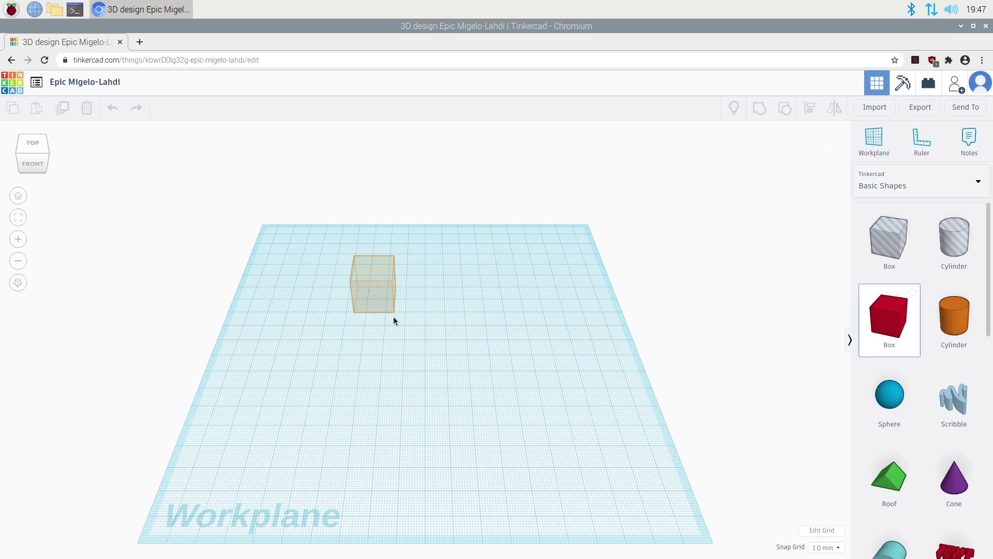
{"action": "left_click", "coordinate": [393, 319]}
{"action": "left_click_drag", "start_coordinate": [394, 314], "coordinate": [451, 414]}
{"action": "right_click_drag", "start_coordinate": [475, 454], "coordinate": [369, 339]}
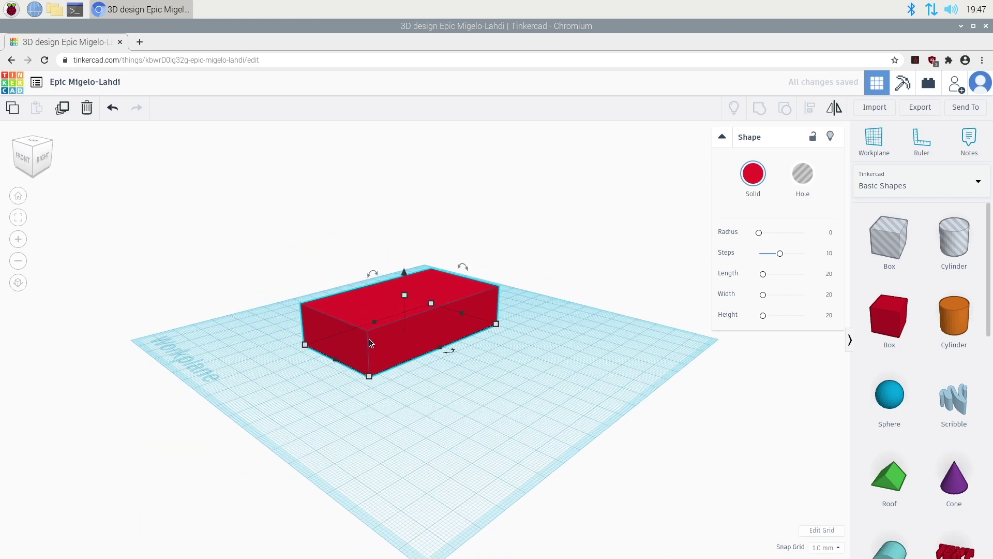
{"action": "left_click_drag", "start_coordinate": [434, 309], "coordinate": [405, 312]}
{"action": "left_click_drag", "start_coordinate": [499, 388], "coordinate": [430, 393]}
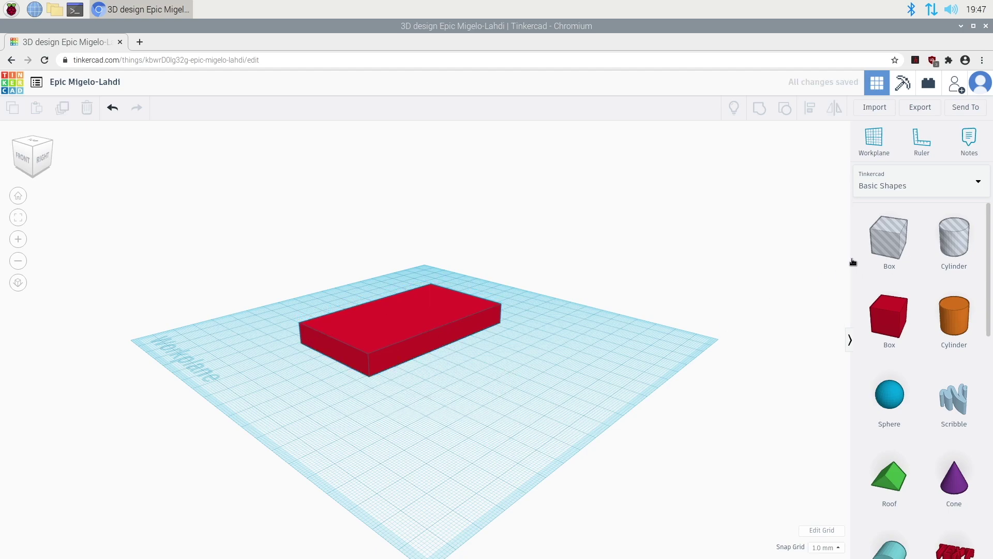
- Set a temporary workplane on the slab's long right side face
{"action": "left_click", "coordinate": [873, 139]}
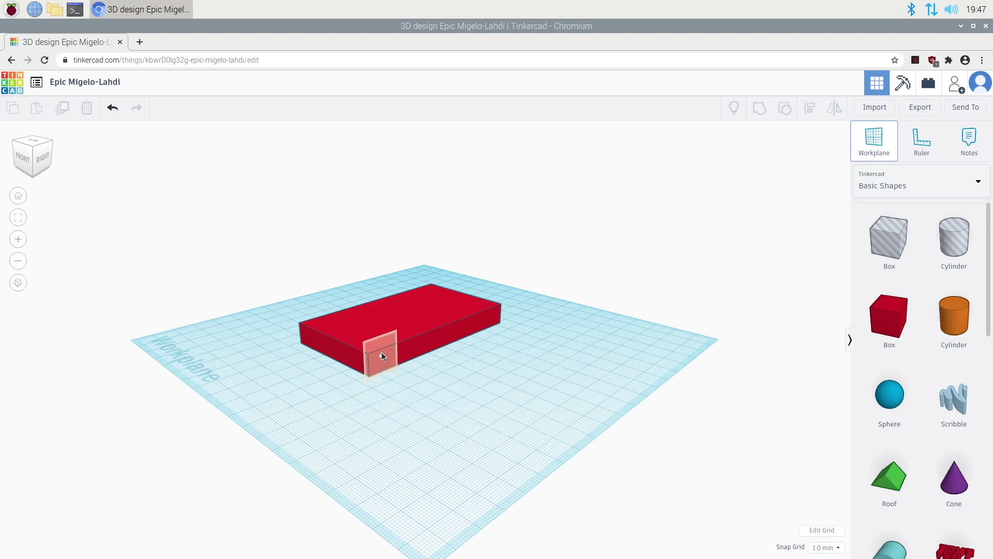
{"action": "left_click", "coordinate": [381, 353]}
{"action": "left_click_drag", "start_coordinate": [431, 408], "coordinate": [510, 351]}
{"action": "right_click_drag", "start_coordinate": [474, 374], "coordinate": [514, 373]}
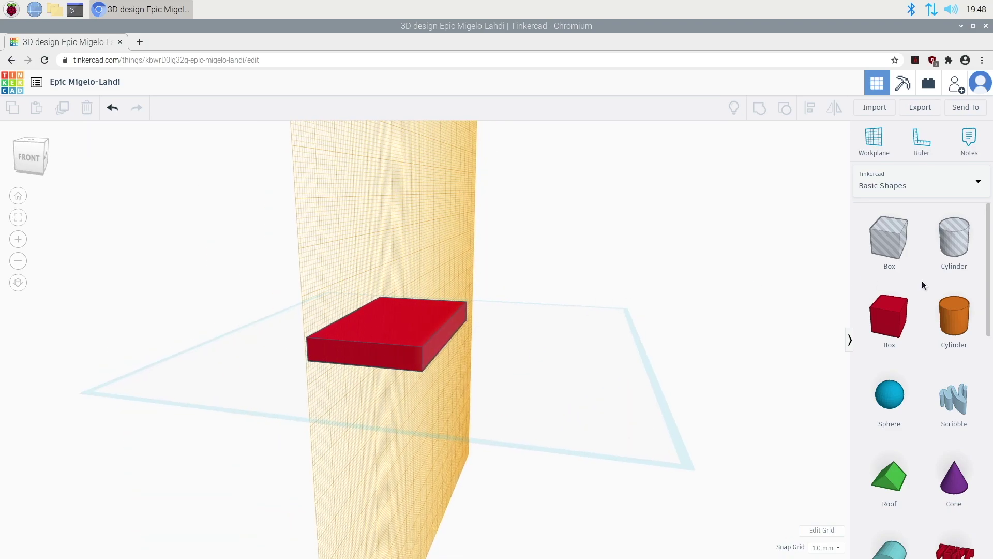
- Place a solid cylinder on the slab's right side near the front and reduce its thickness to 6 mm as a wheel
{"action": "left_click", "coordinate": [956, 322]}
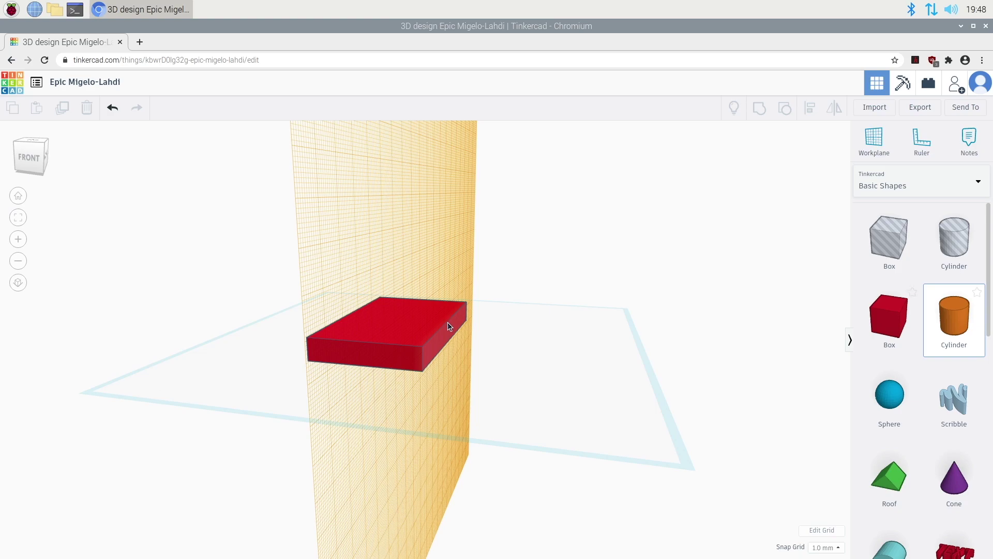
{"action": "left_click", "coordinate": [430, 347]}
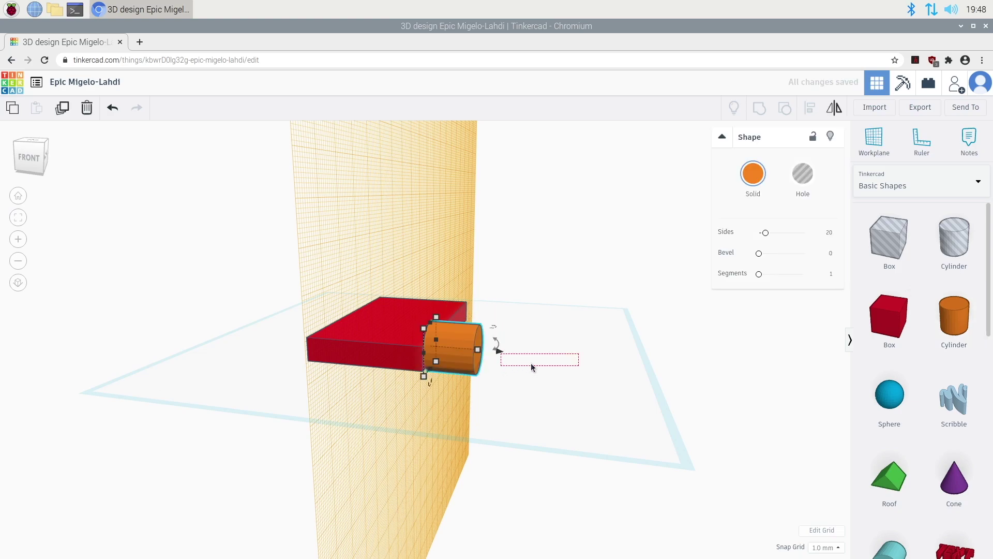
{"action": "left_click", "coordinate": [526, 362]}
{"action": "left_click", "coordinate": [477, 353]}
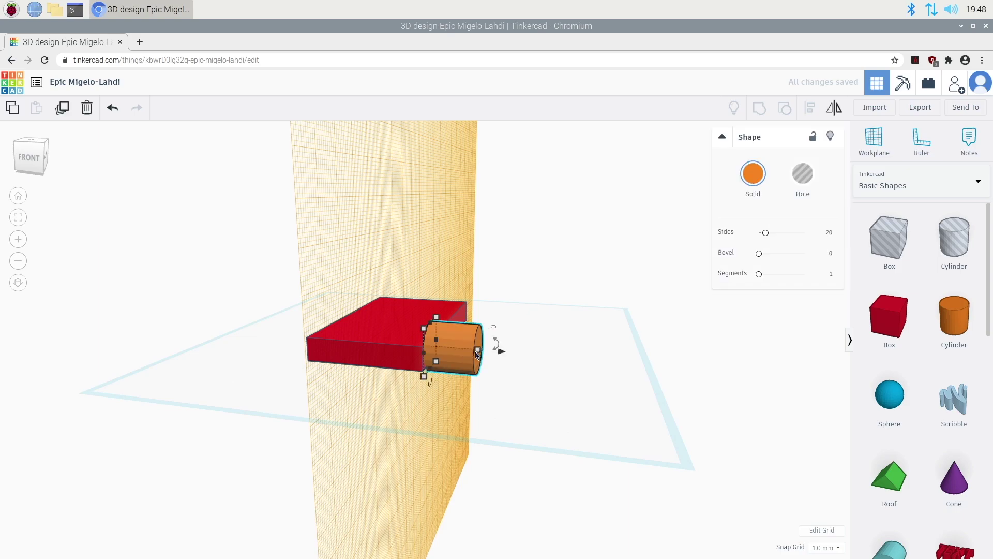
{"action": "left_click_drag", "start_coordinate": [477, 350], "coordinate": [443, 349]}
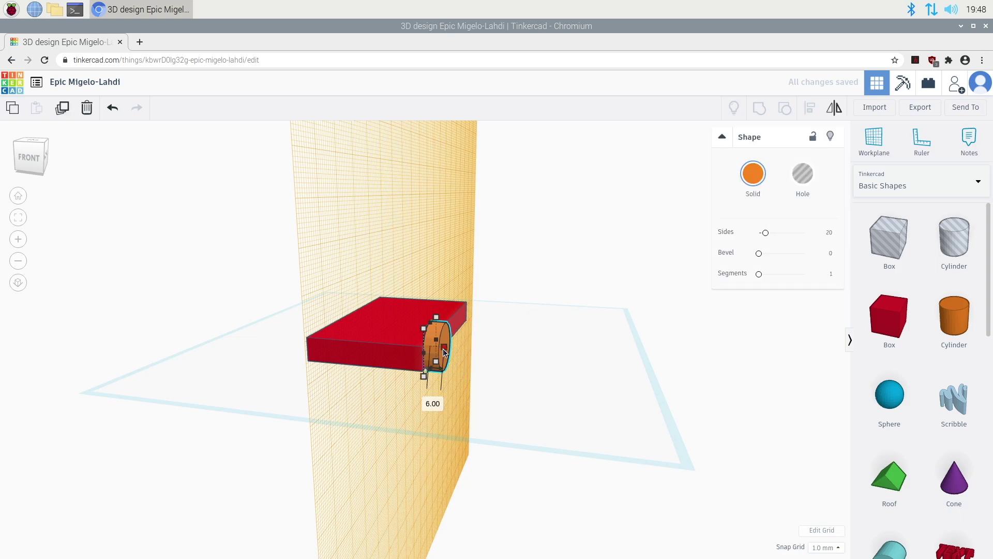
- Move the cylinder wheel about 58 mm along the slab's right side toward the rear end
{"action": "right_click_drag", "start_coordinate": [525, 357], "coordinate": [352, 351]}
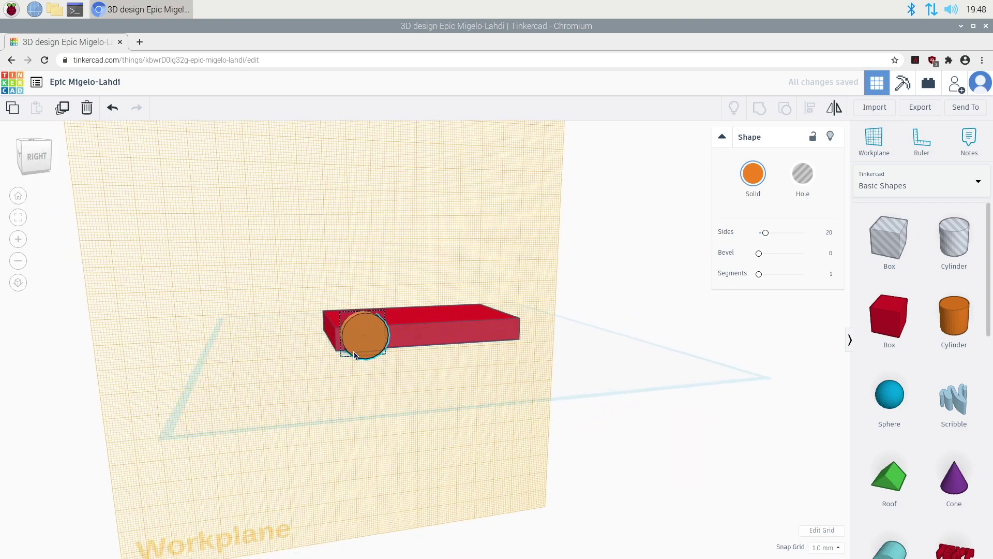
{"action": "left_click_drag", "start_coordinate": [374, 338], "coordinate": [494, 336]}
{"action": "key", "text": "super"}
{"action": "key", "text": "Escape"}
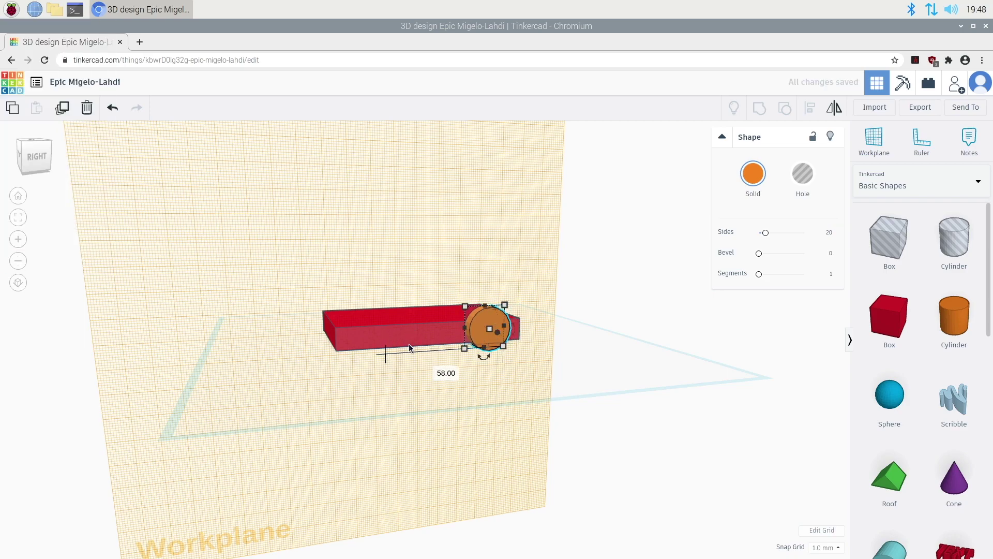
{"action": "key", "text": "super"}
{"action": "key", "text": "Escape"}
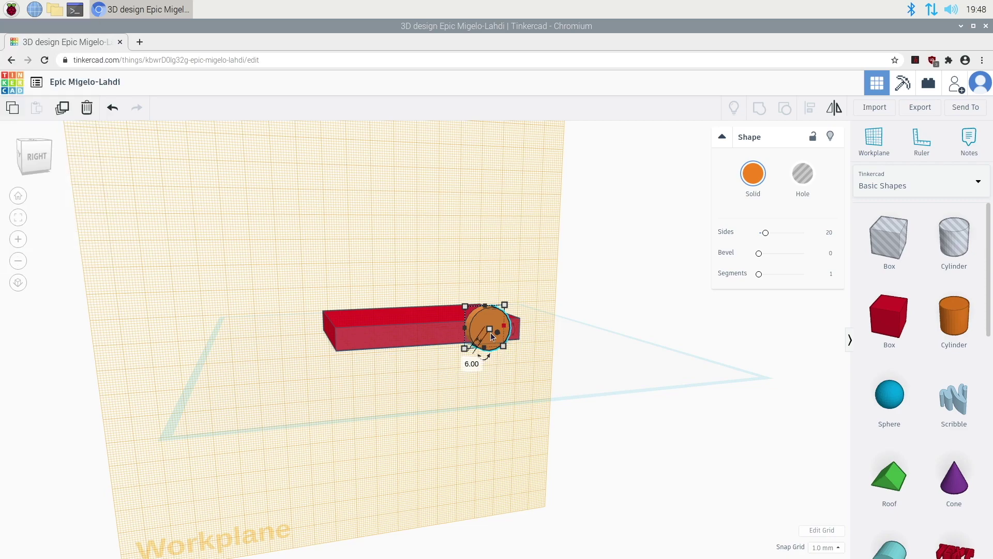
{"action": "mouse_move", "coordinate": [480, 325]}
{"action": "right_mouse_down"}
{"action": "mouse_move", "coordinate": [440, 334]}
{"action": "mouse_move", "coordinate": [443, 343]}
{"action": "mouse_move", "coordinate": [464, 323]}
{"action": "mouse_move", "coordinate": [478, 330]}
{"action": "right_mouse_up"}
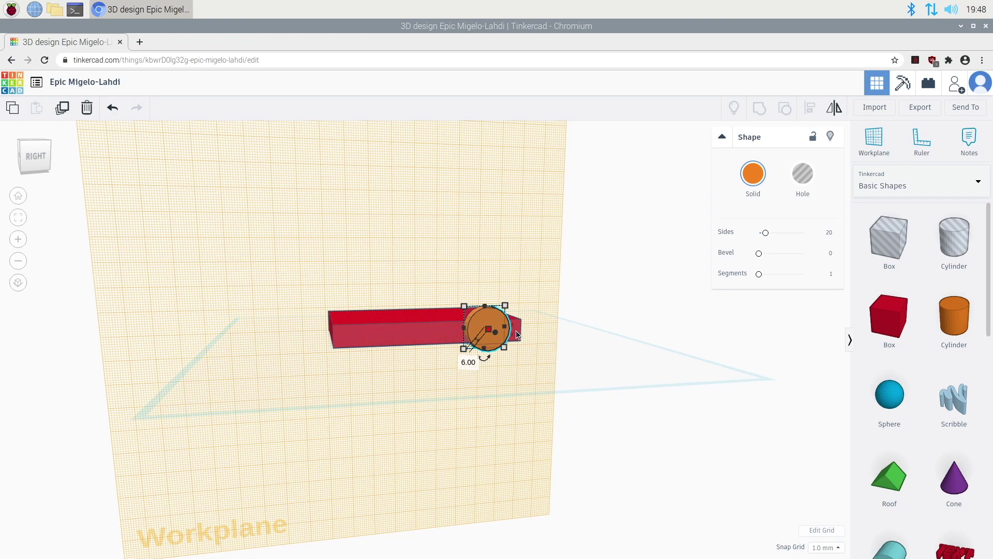
- Duplicate the wheel and position one near the front and the other near the rear of the slab's right side
{"action": "key", "text": "ctrl+c"}
{"action": "key", "text": "ctrl+v"}
{"action": "left_click", "coordinate": [485, 333]}
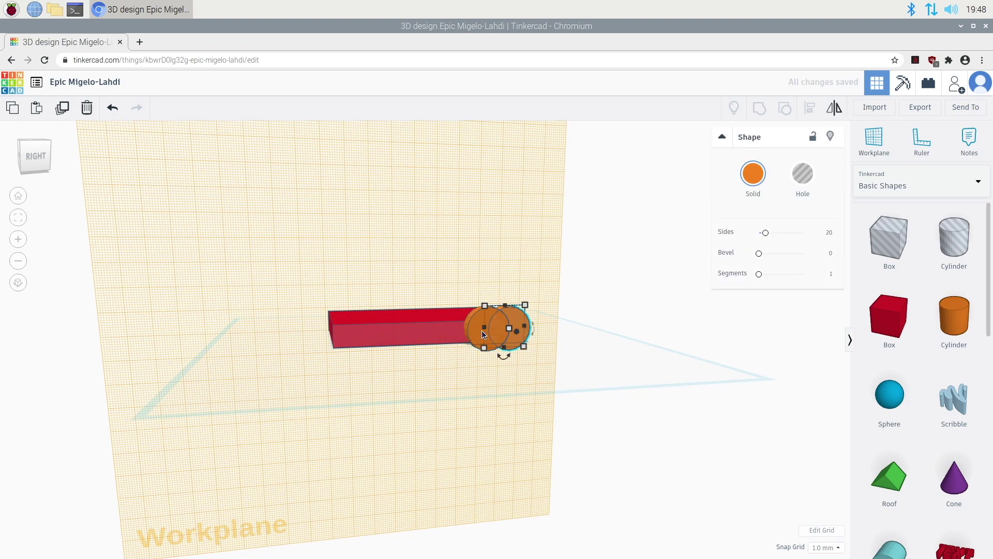
{"action": "left_click_drag", "start_coordinate": [376, 340], "coordinate": [358, 340]}
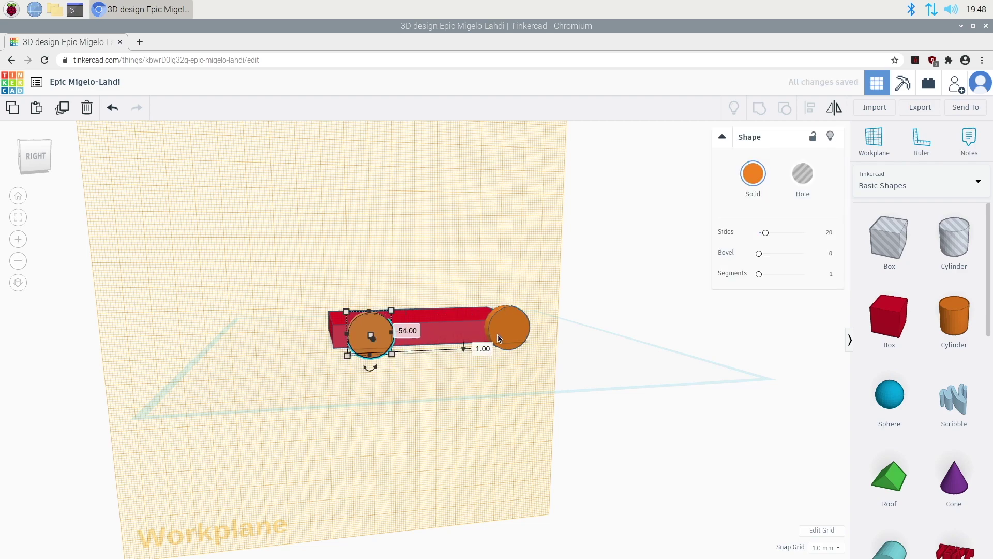
{"action": "left_click_drag", "start_coordinate": [480, 337], "coordinate": [474, 340]}
- Align the slab and both wheels at their vertical centers
{"action": "left_click_drag", "start_coordinate": [295, 288], "coordinate": [530, 371]}
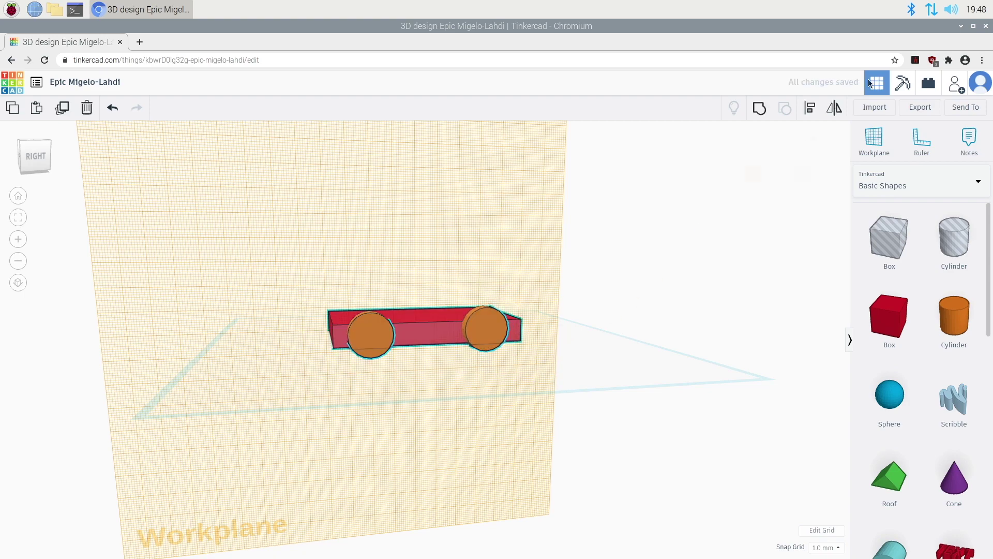
{"action": "left_click", "coordinate": [810, 107]}
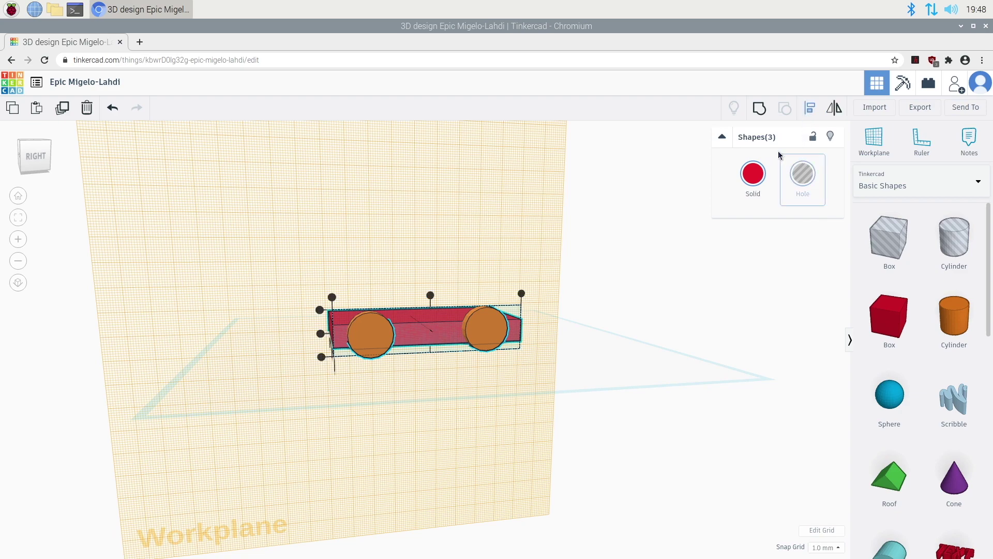
{"action": "left_click", "coordinate": [321, 333]}
{"action": "left_click", "coordinate": [433, 389]}
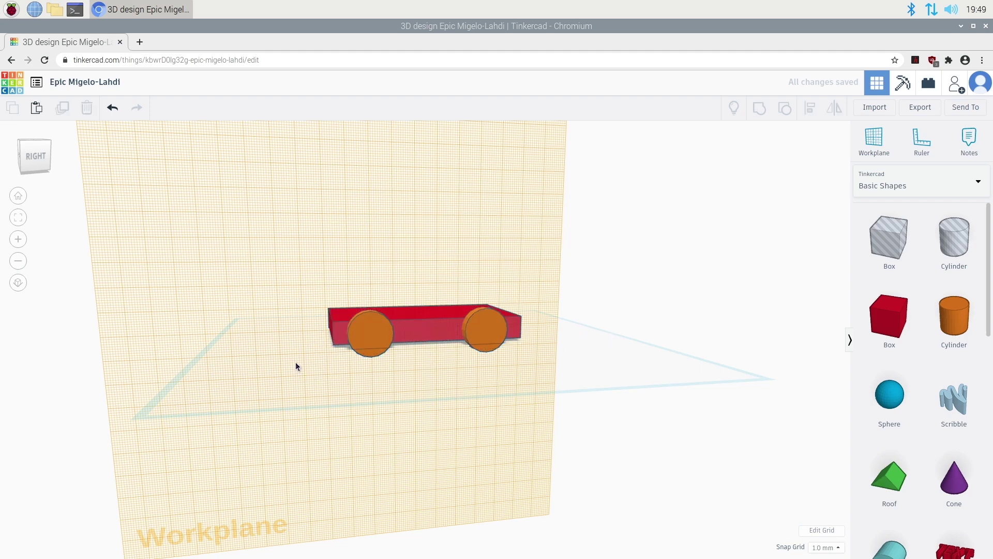
- Select both wheels on the slab's right side together
{"action": "right_click_drag", "start_coordinate": [298, 363], "coordinate": [505, 371]}
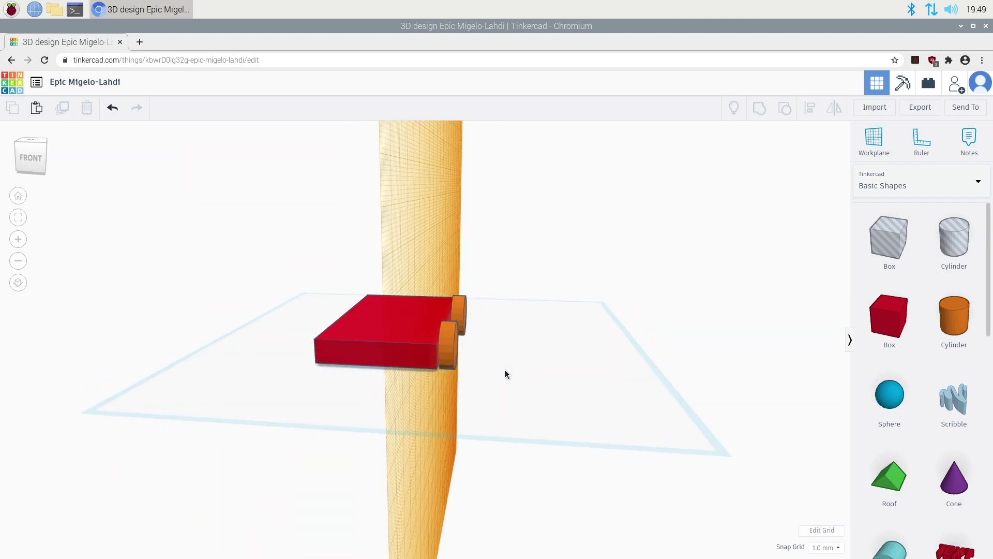
{"action": "left_click", "coordinate": [444, 341]}
{"action": "left_click", "coordinate": [459, 311], "text": "shift"}
{"action": "left_click", "coordinate": [333, 412]}
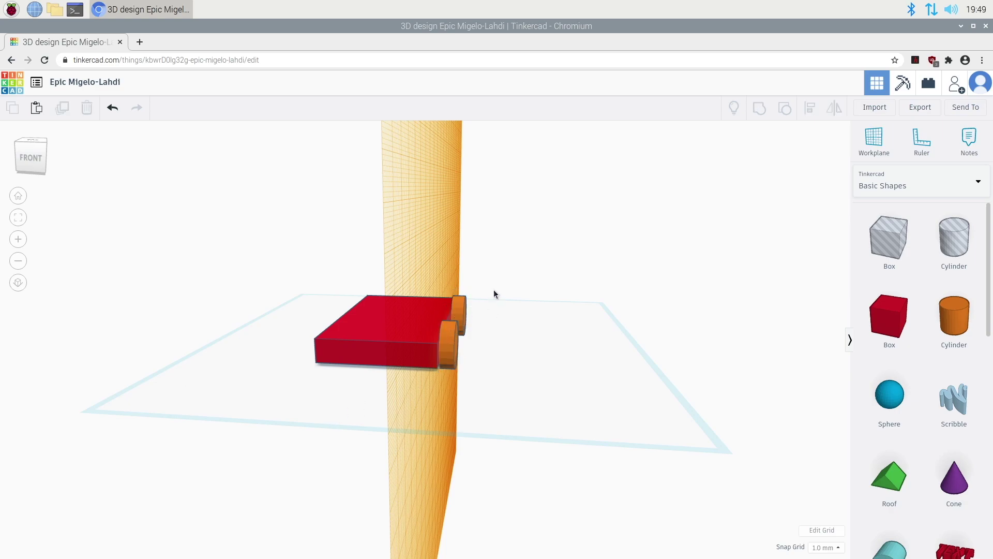
{"action": "left_click", "coordinate": [443, 334]}
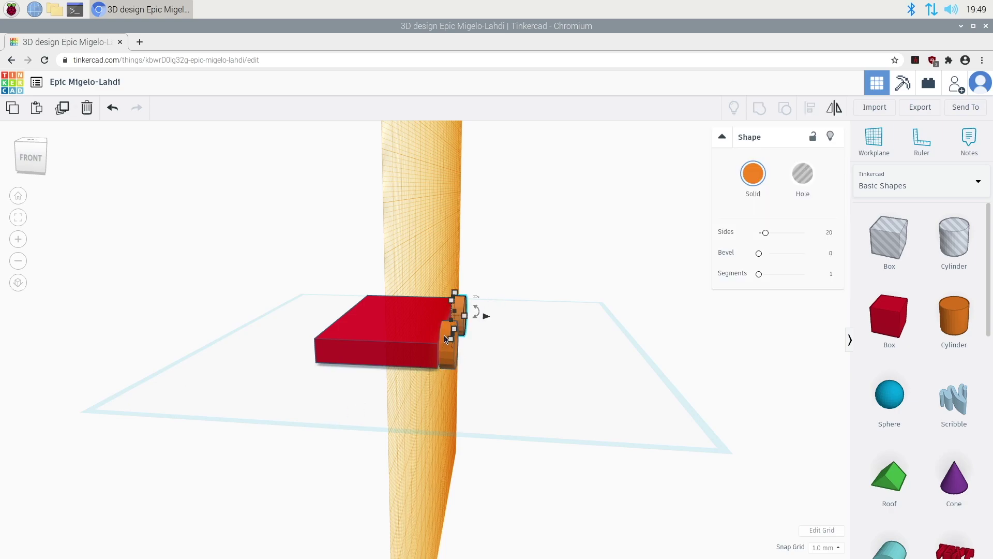
{"action": "left_click", "coordinate": [445, 334], "text": "shift"}
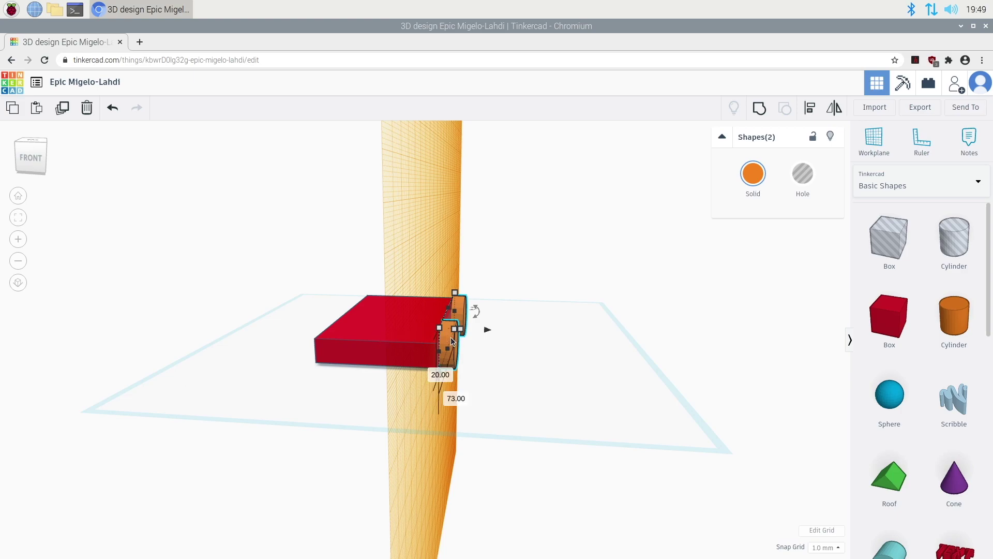
- Try to move the two selected wheels toward the slab's opposite side and undo the move
{"action": "key", "text": "super"}
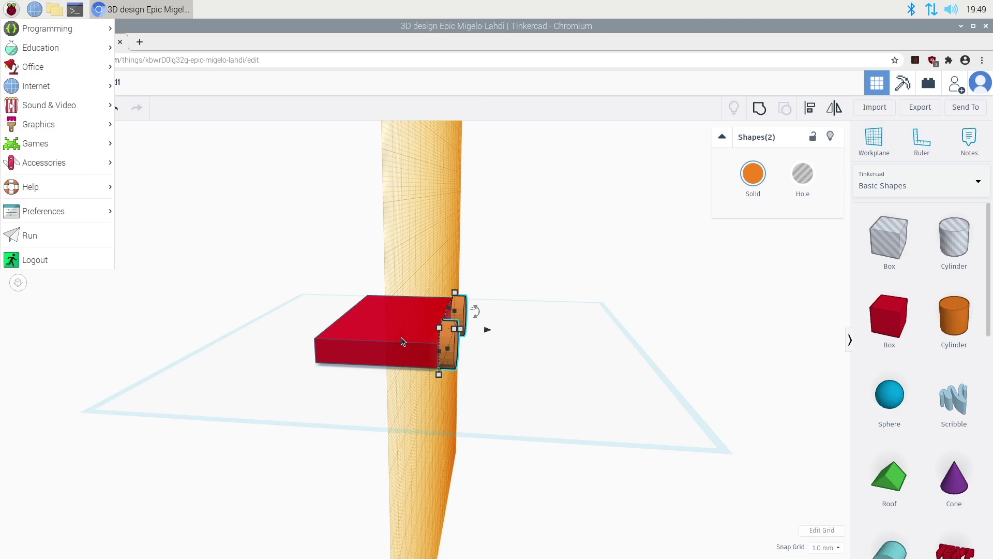
{"action": "left_click", "coordinate": [376, 341]}
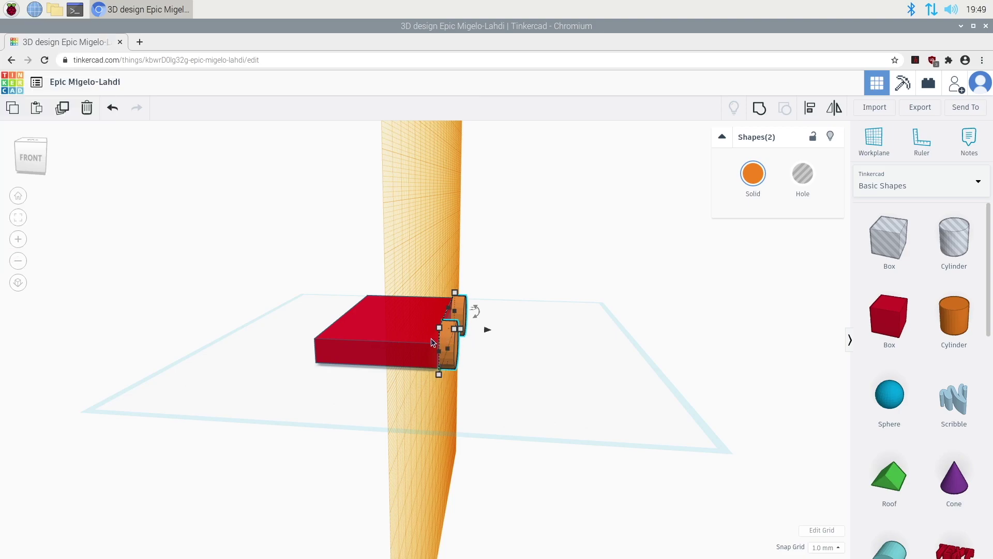
{"action": "mouse_move", "coordinate": [436, 337]}
{"action": "right_mouse_down"}
{"action": "mouse_move", "coordinate": [392, 340]}
{"action": "mouse_move", "coordinate": [433, 342]}
{"action": "right_mouse_up"}
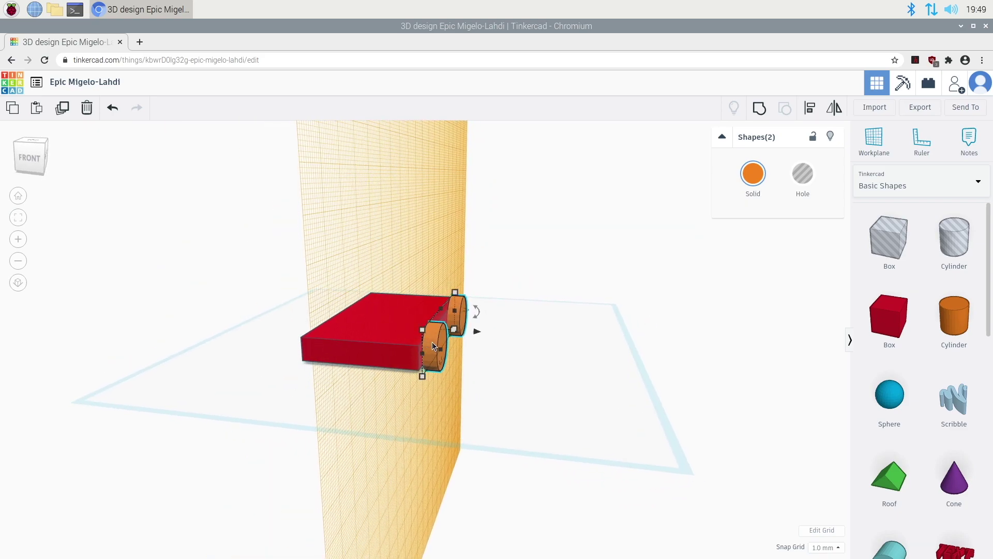
{"action": "left_click_drag", "start_coordinate": [407, 346], "coordinate": [393, 346]}
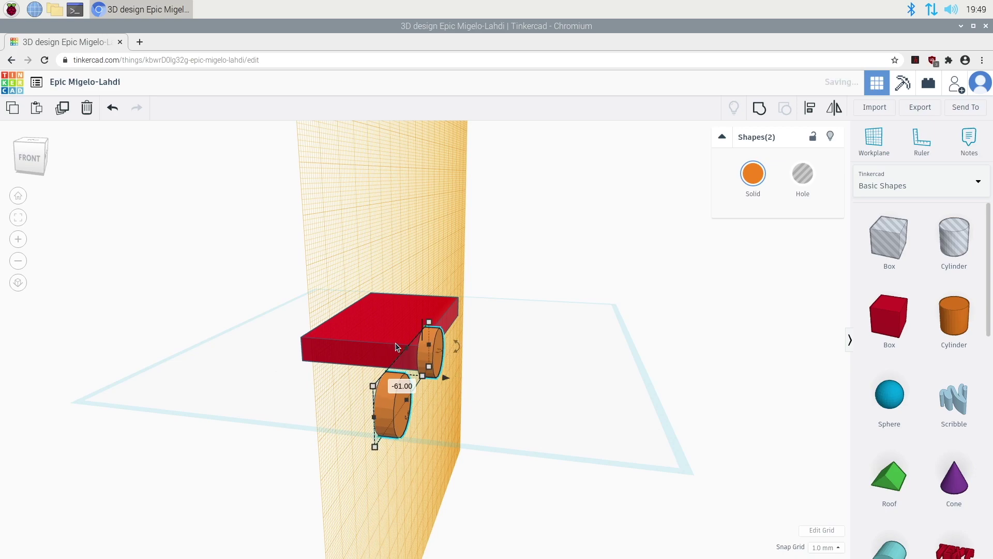
{"action": "key", "text": "ctrl+z"}
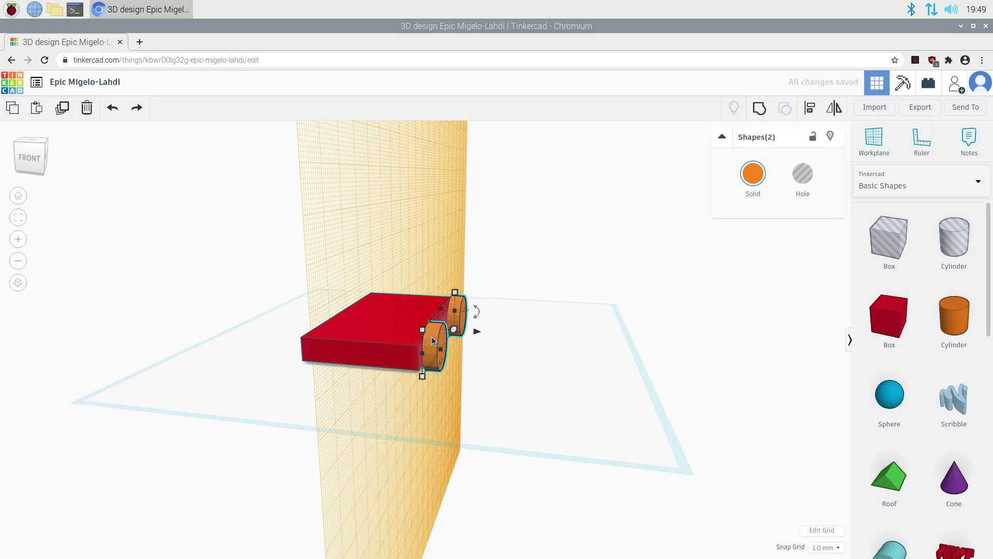
- Duplicate the two selected wheels, try to move the copies toward the slab's left side and undo that move
{"action": "key", "text": "ctrl+d"}
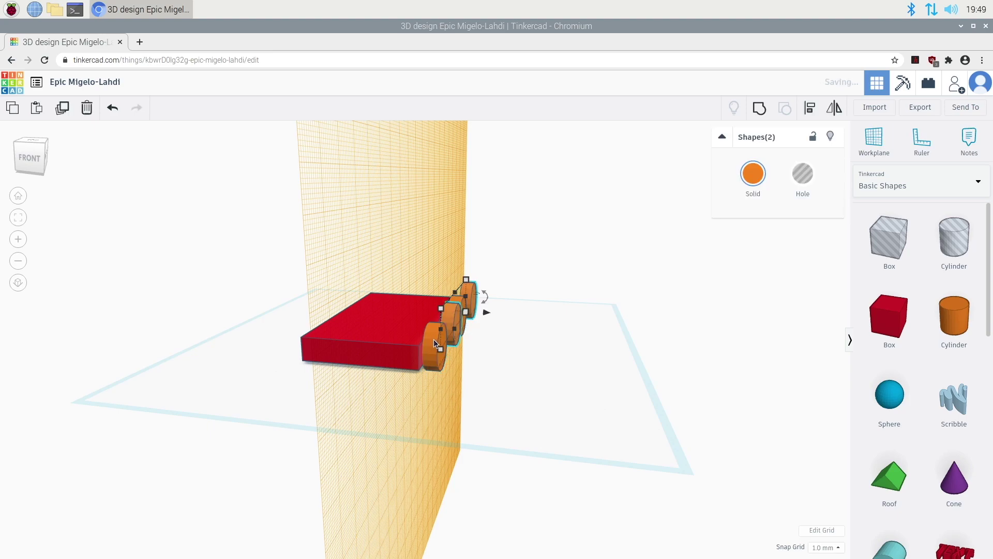
{"action": "left_click_drag", "start_coordinate": [448, 318], "coordinate": [308, 320]}
{"action": "key", "text": "ctrl+z"}
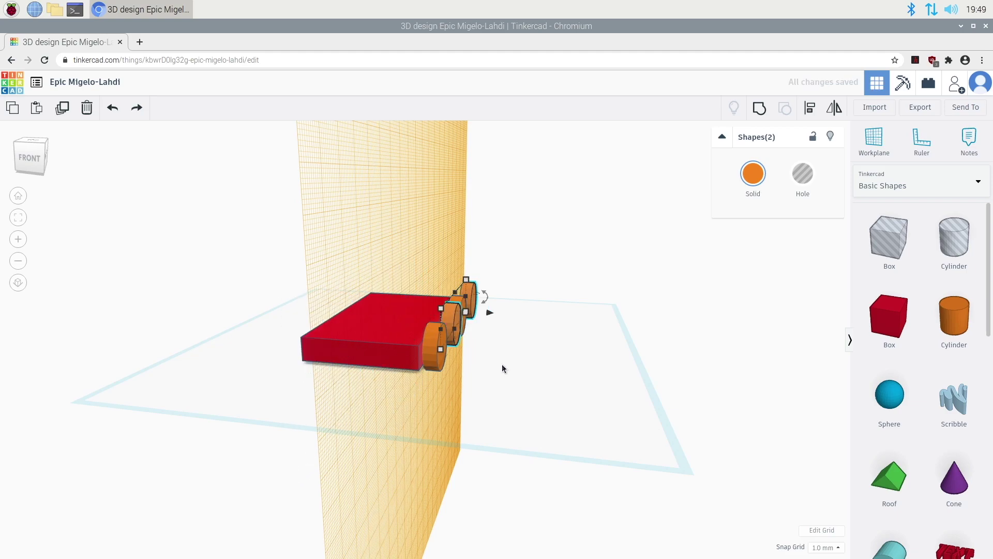
- Delete the two duplicated wheels and group the two original wheels on the slab's right side
{"action": "right_click_drag", "start_coordinate": [510, 367], "coordinate": [316, 350]}
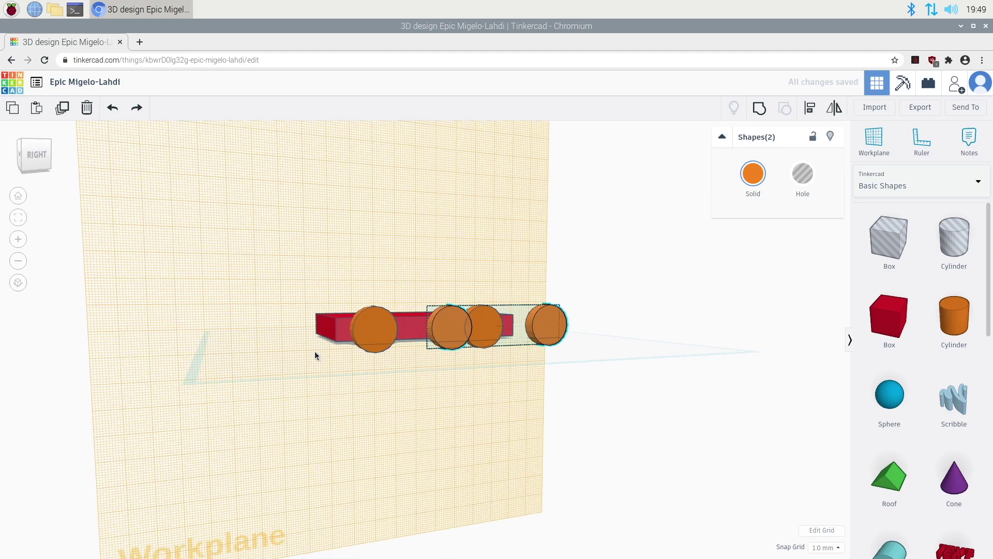
{"action": "key", "text": "Delete"}
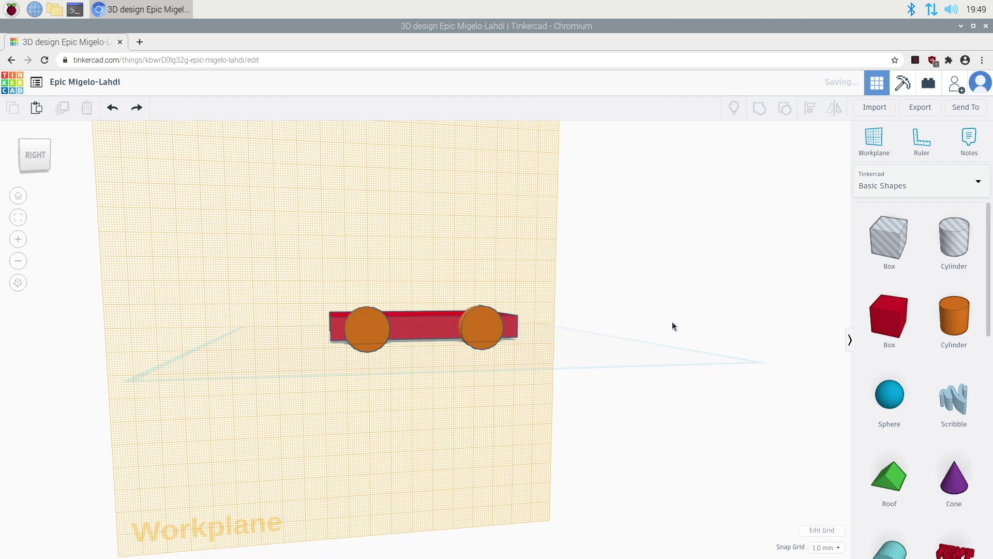
{"action": "left_click", "coordinate": [374, 330]}
{"action": "left_click", "coordinate": [485, 327], "text": "shift"}
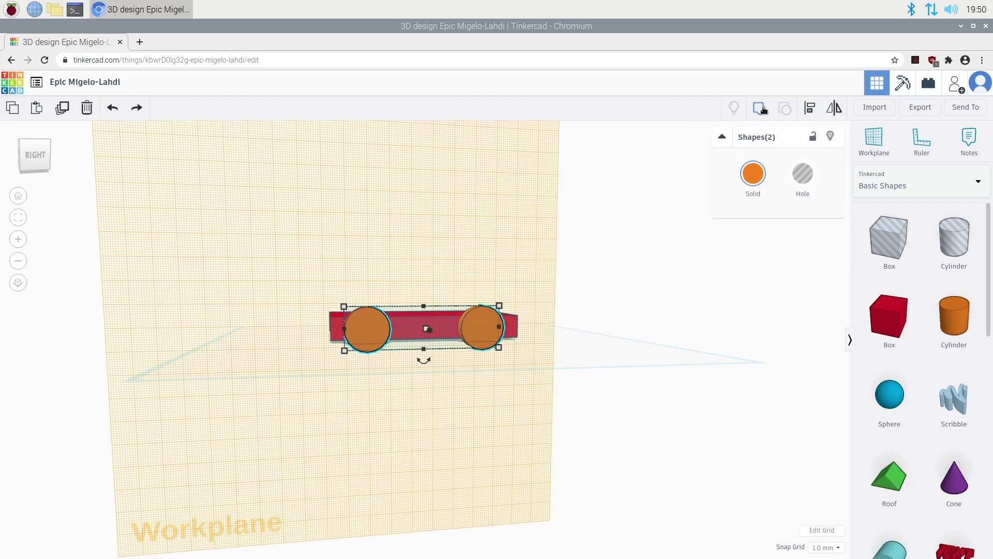
{"action": "key", "text": "ctrl+g"}
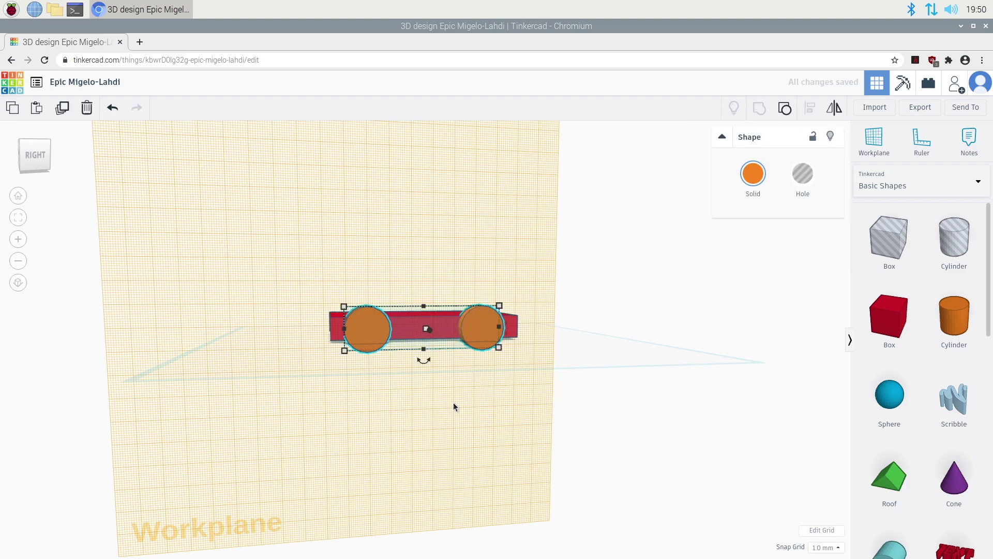
- Return the workplane to the default base grid
{"action": "right_click_drag", "start_coordinate": [366, 382], "coordinate": [586, 393]}
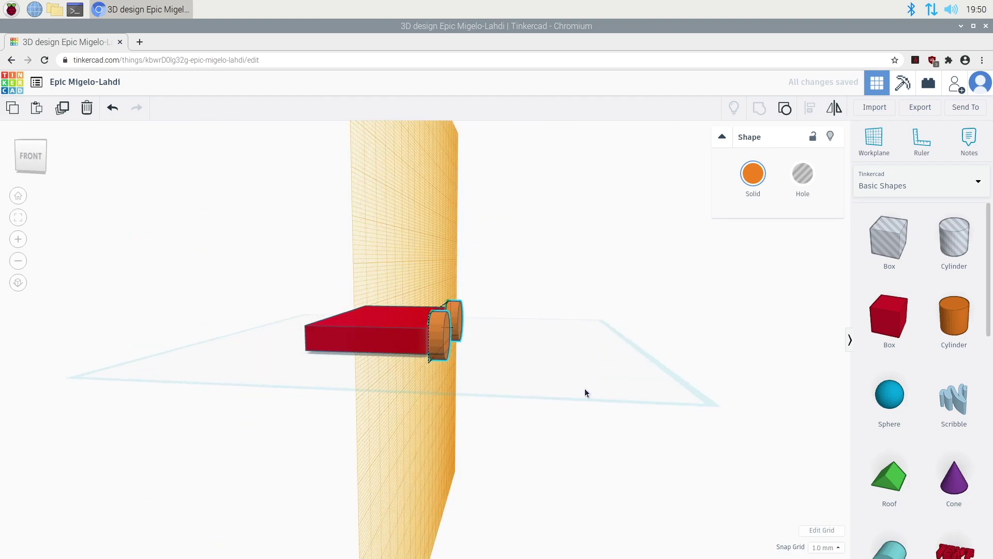
{"action": "right_click_drag", "start_coordinate": [441, 399], "coordinate": [548, 357]}
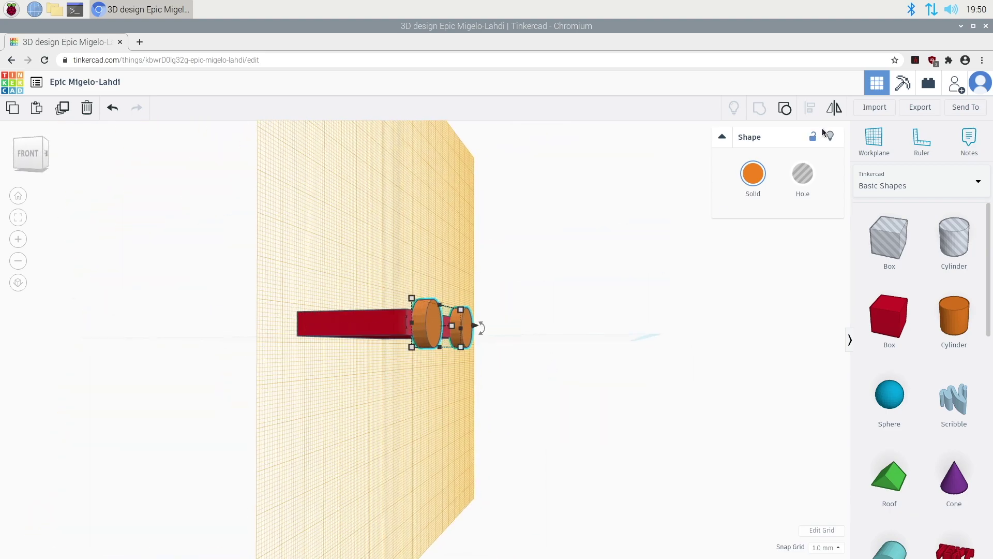
{"action": "left_click", "coordinate": [869, 141]}
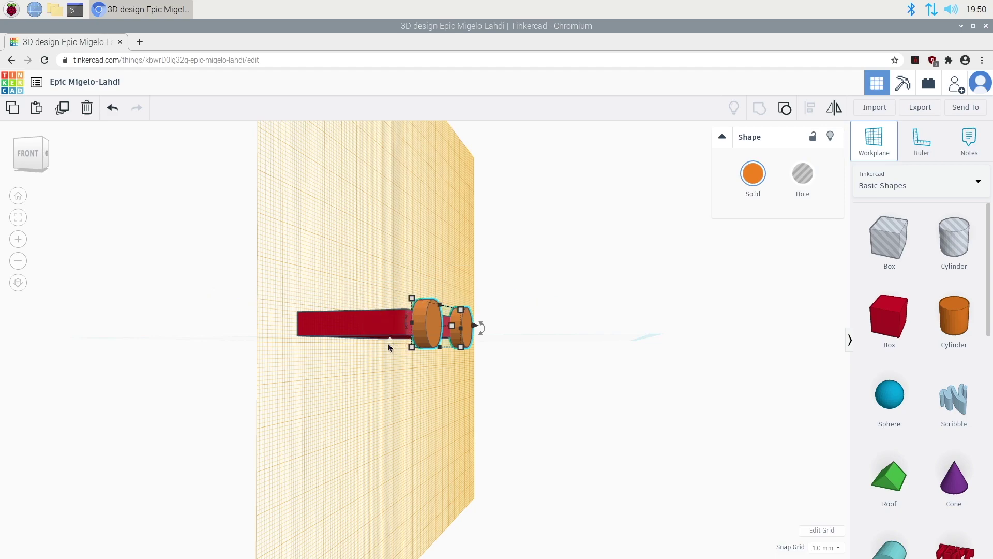
{"action": "left_click", "coordinate": [386, 341]}
{"action": "left_click", "coordinate": [374, 363]}
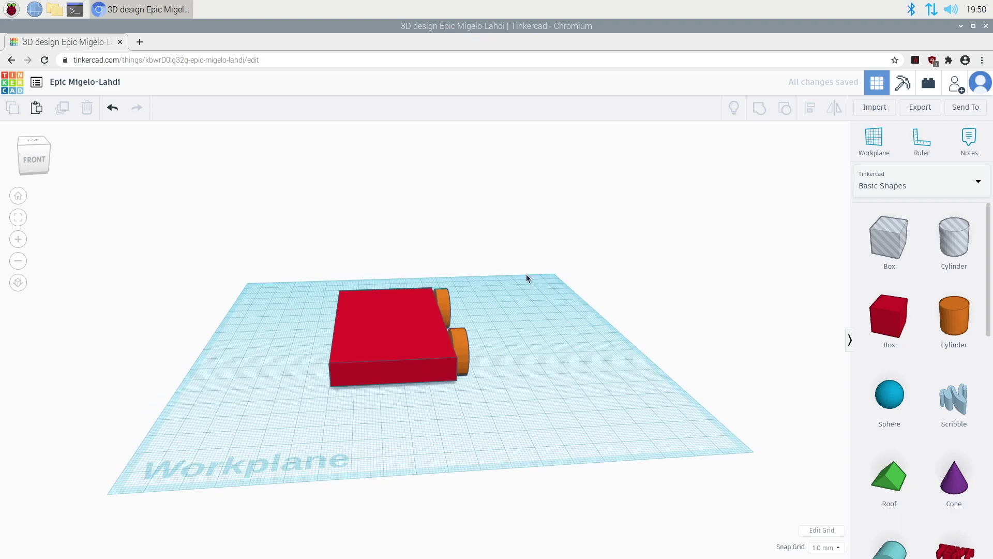
- Duplicate the grouped wheels and place the copy along the slab's left side
{"action": "left_click", "coordinate": [442, 302]}
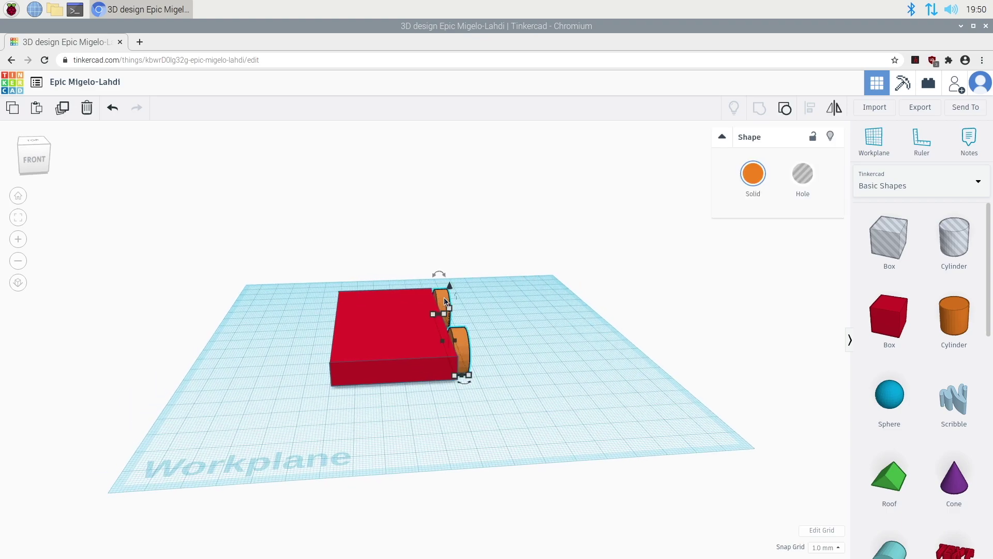
{"action": "key", "text": "Right"}
{"action": "key", "text": "Right"}
{"action": "key", "text": "ctrl+d"}
{"action": "left_click_drag", "start_coordinate": [471, 339], "coordinate": [320, 363]}
{"action": "right_click_drag", "start_coordinate": [349, 415], "coordinate": [514, 394]}
{"action": "right_click_drag", "start_coordinate": [440, 403], "coordinate": [367, 397]}
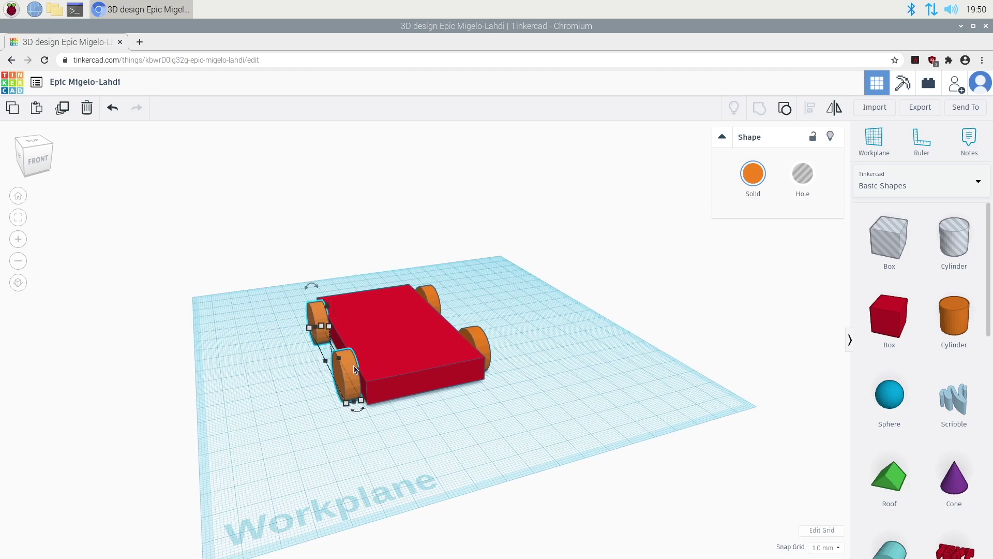
- Move the copied wheel pair about 14 mm outward from the slab and set the workplane on the slab's left side face
{"action": "left_click_drag", "start_coordinate": [350, 366], "coordinate": [318, 383]}
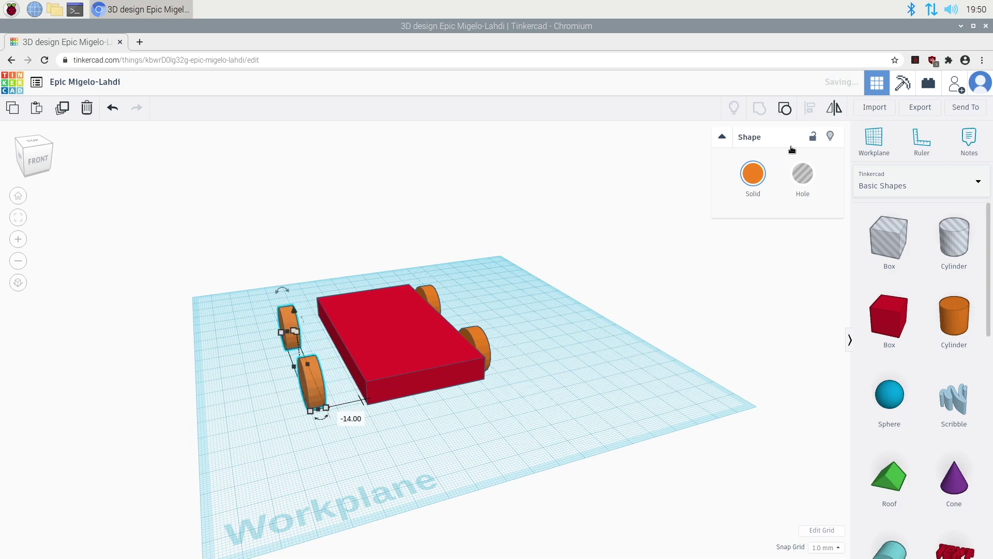
{"action": "left_click", "coordinate": [353, 369]}
{"action": "left_click_drag", "start_coordinate": [313, 381], "coordinate": [344, 372]}
{"action": "key", "text": "ctrl+z"}
- Try to slide the copied wheel pair parallel to the slab's left side face and undo the moves
{"action": "right_click_drag", "start_coordinate": [377, 405], "coordinate": [413, 243]}
{"action": "right_click_drag", "start_coordinate": [632, 191], "coordinate": [641, 184]}
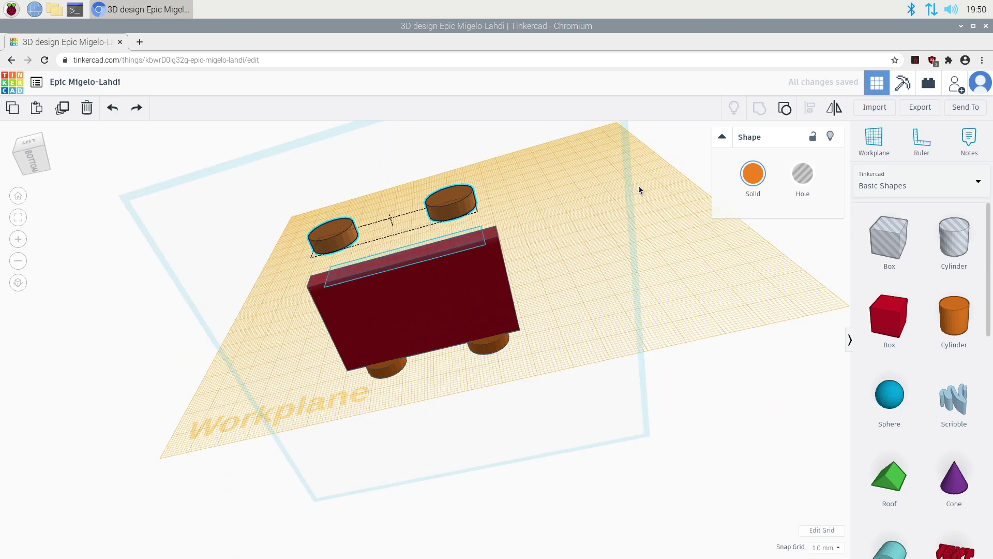
{"action": "left_click_drag", "start_coordinate": [464, 228], "coordinate": [493, 260]}
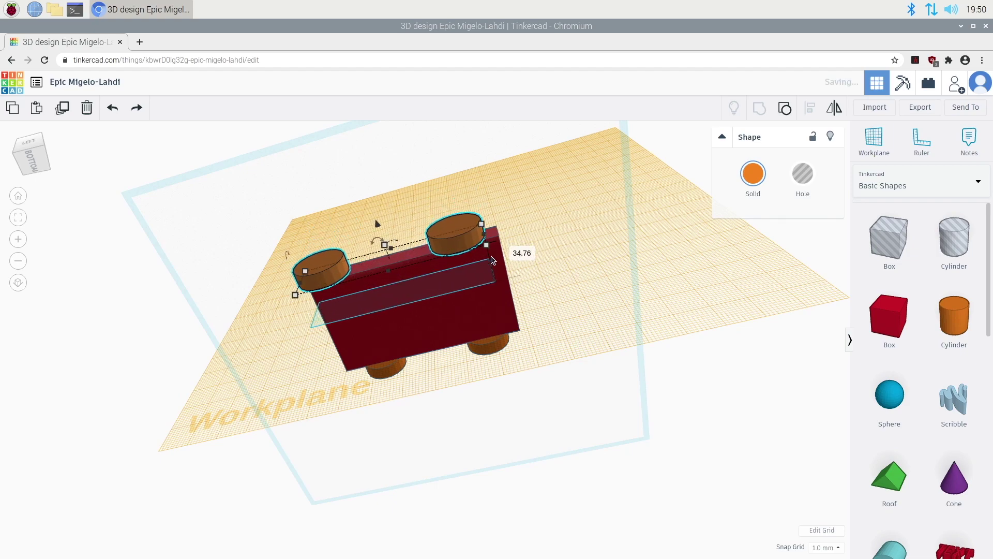
{"action": "right_click_drag", "start_coordinate": [539, 255], "coordinate": [364, 386]}
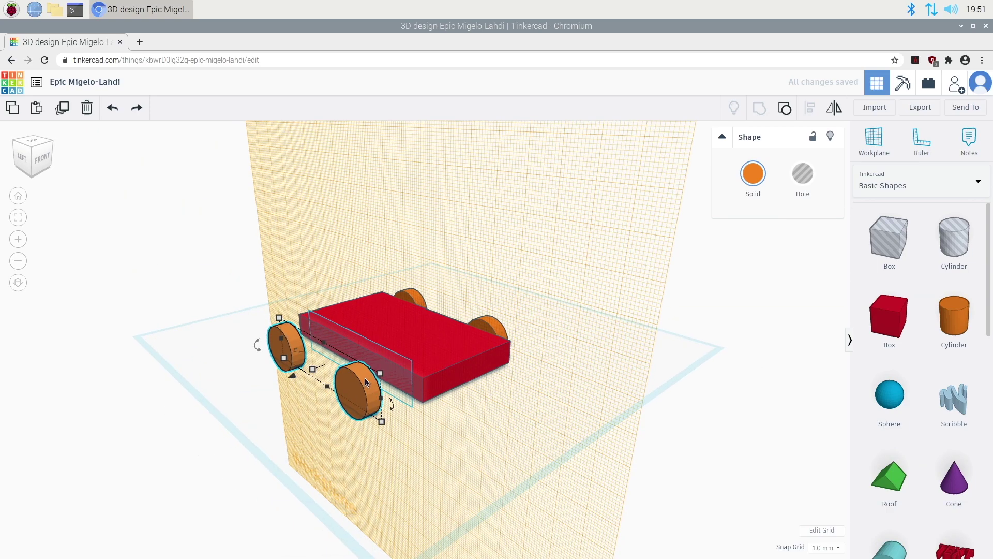
{"action": "mouse_move", "coordinate": [365, 381]}
{"action": "left_mouse_down"}
{"action": "mouse_move", "coordinate": [412, 360]}
{"action": "mouse_move", "coordinate": [374, 374]}
{"action": "left_mouse_up"}
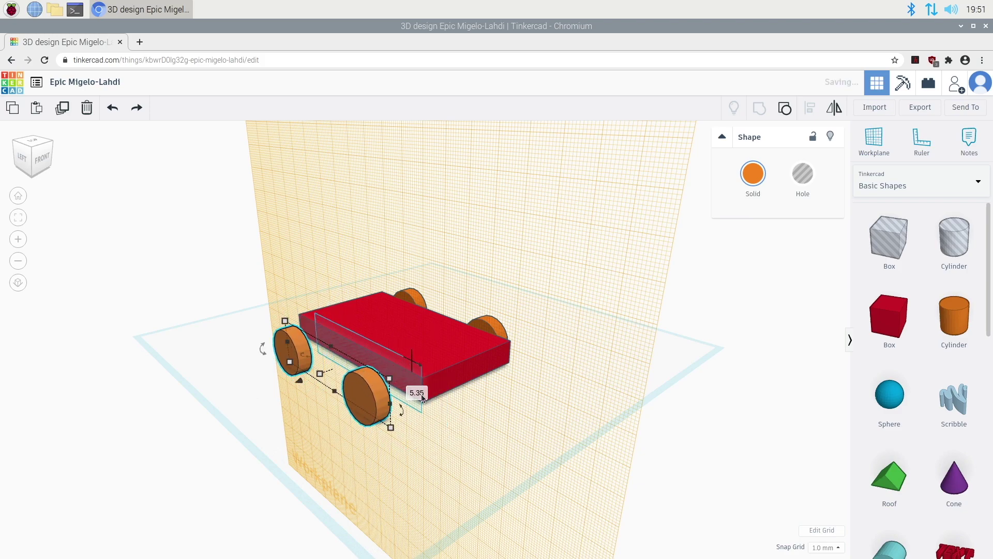
{"action": "key", "text": "ctrl+z"}
- Move the copied wheel pair inward until it sits against the slab's left side face
{"action": "right_click_drag", "start_coordinate": [315, 427], "coordinate": [457, 196]}
{"action": "mouse_move", "coordinate": [454, 207]}
{"action": "left_mouse_down"}
{"action": "mouse_move", "coordinate": [447, 233]}
{"action": "mouse_move", "coordinate": [448, 207]}
{"action": "mouse_move", "coordinate": [449, 219]}
{"action": "left_mouse_up"}
{"action": "right_click_drag", "start_coordinate": [469, 330], "coordinate": [392, 305]}
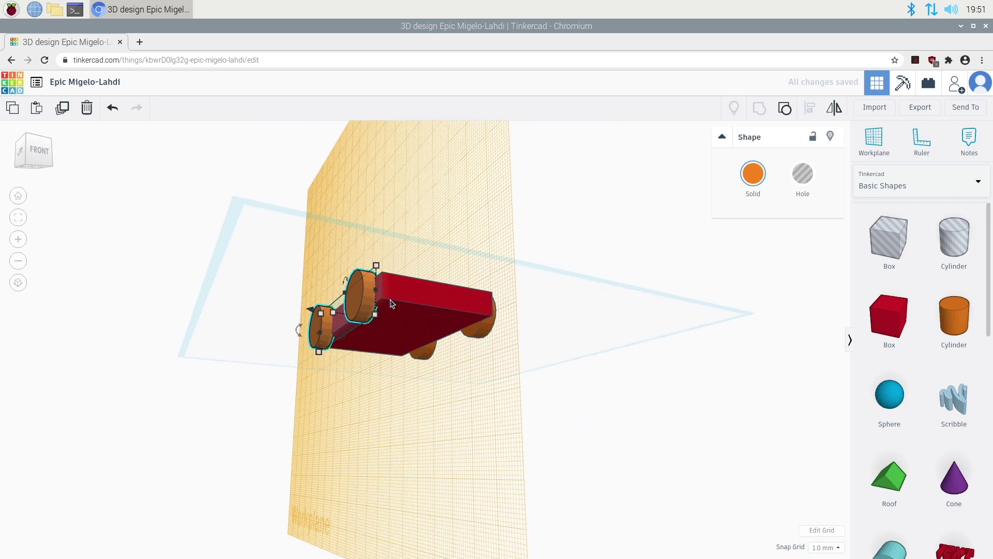
{"action": "mouse_move", "coordinate": [303, 311]}
{"action": "left_mouse_down"}
{"action": "mouse_move", "coordinate": [311, 310]}
{"action": "mouse_move", "coordinate": [303, 311]}
{"action": "left_mouse_up"}
{"action": "right_click_drag", "start_coordinate": [440, 318], "coordinate": [390, 317]}
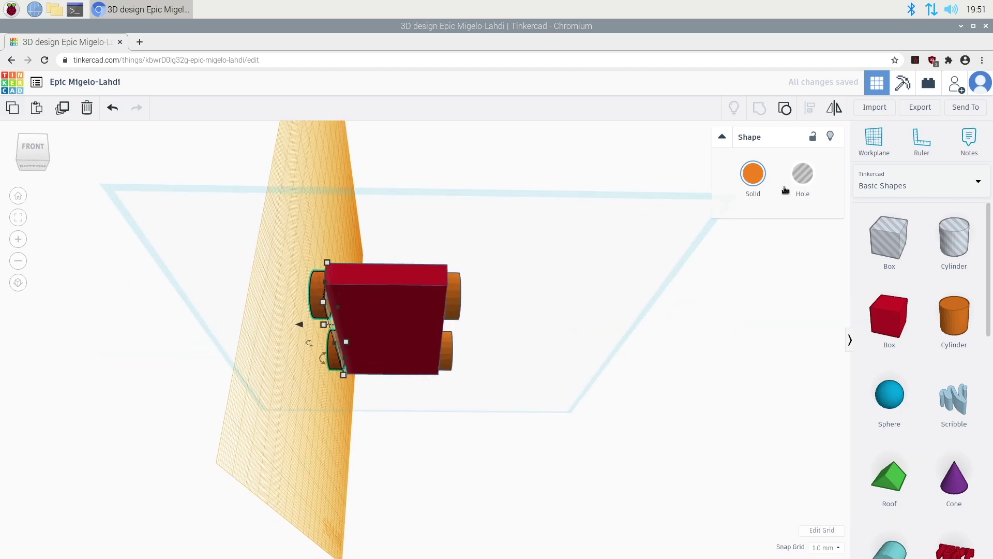
- Try adding a roof shape with the workplane set on the slab's underside, and delete that shape
{"action": "left_click", "coordinate": [875, 141]}
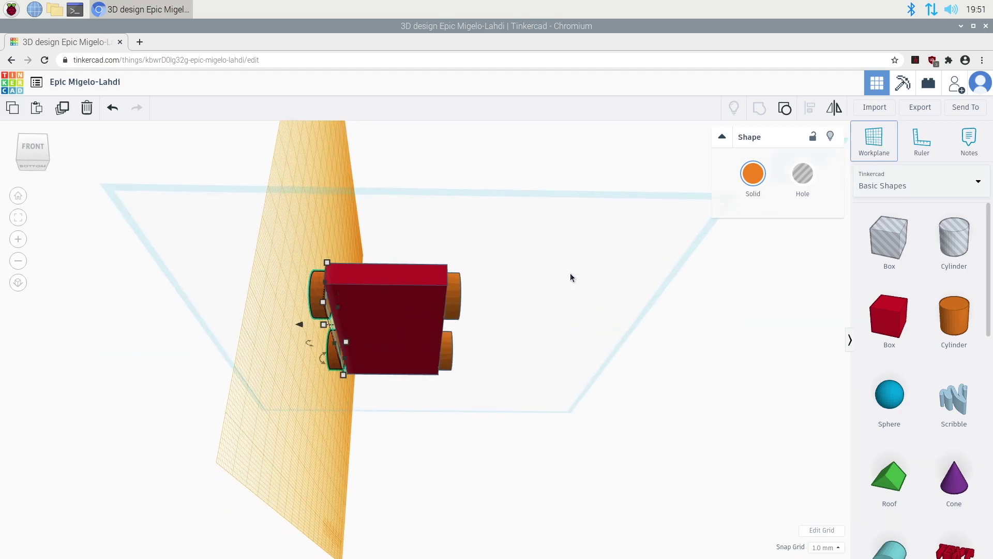
{"action": "left_click", "coordinate": [407, 315]}
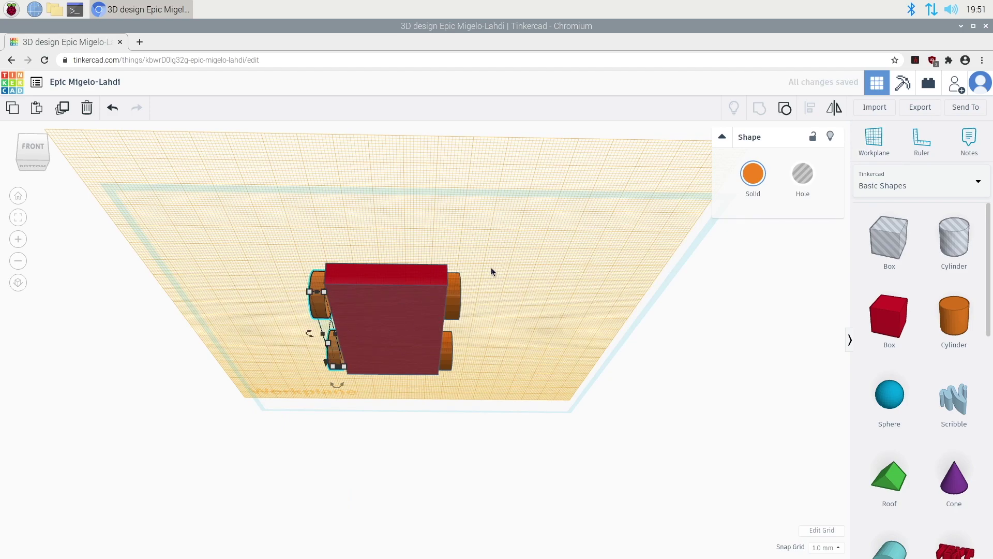
{"action": "right_click_drag", "start_coordinate": [477, 381], "coordinate": [402, 361]}
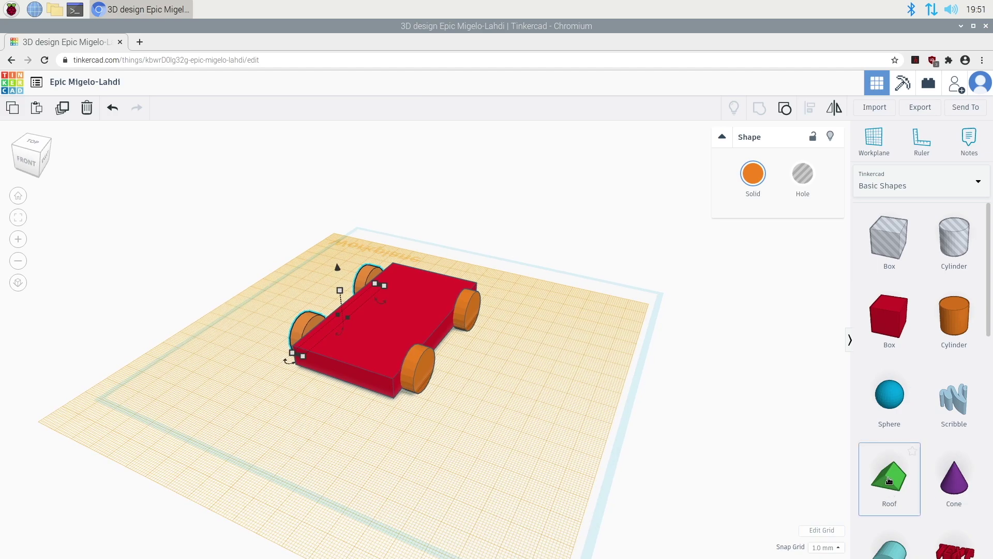
{"action": "key", "text": "Escape"}
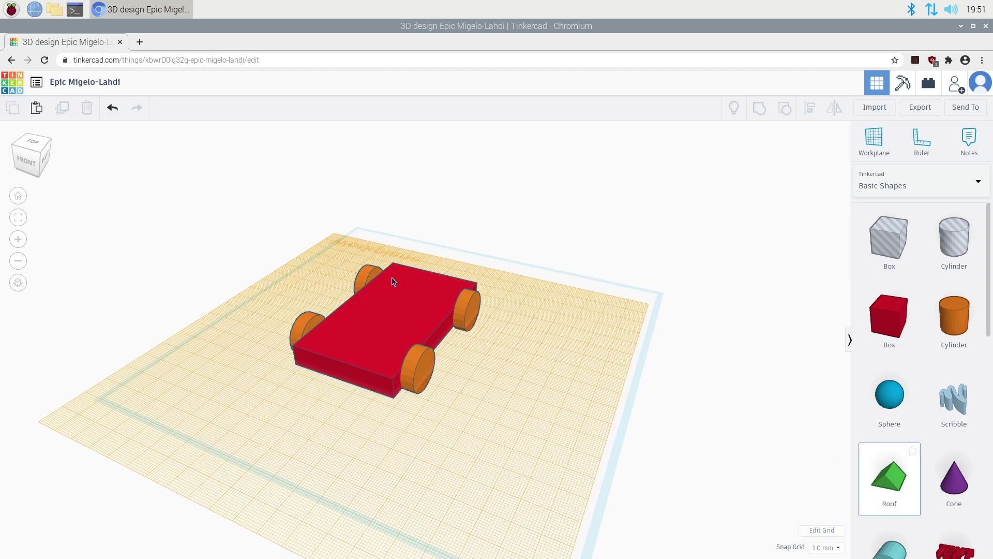
{"action": "left_click_drag", "start_coordinate": [388, 242], "coordinate": [776, 410]}
{"action": "left_click_drag", "start_coordinate": [703, 414], "coordinate": [685, 310]}
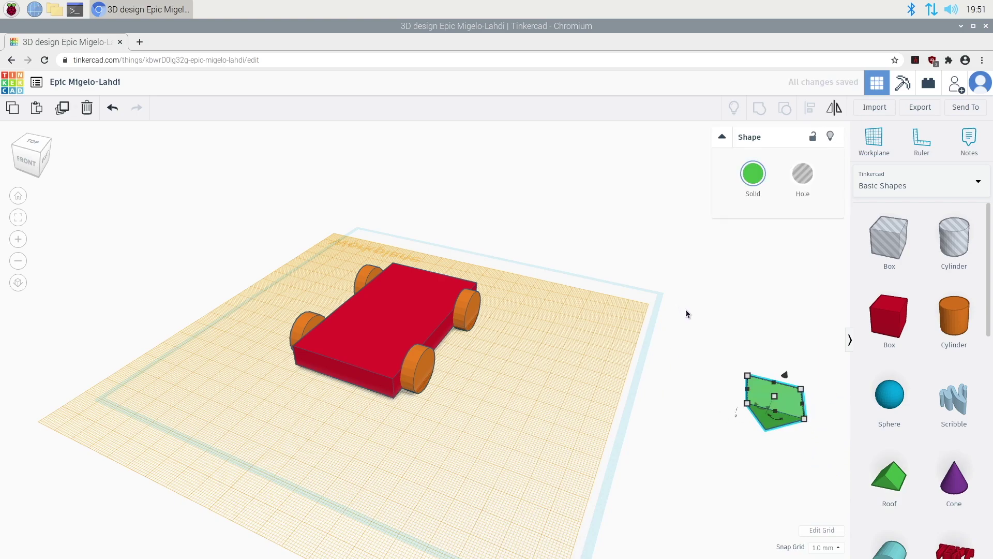
{"action": "key", "text": "Delete"}
- Set the workplane on the slab's top face and place a roof shape on it
{"action": "left_click", "coordinate": [874, 139]}
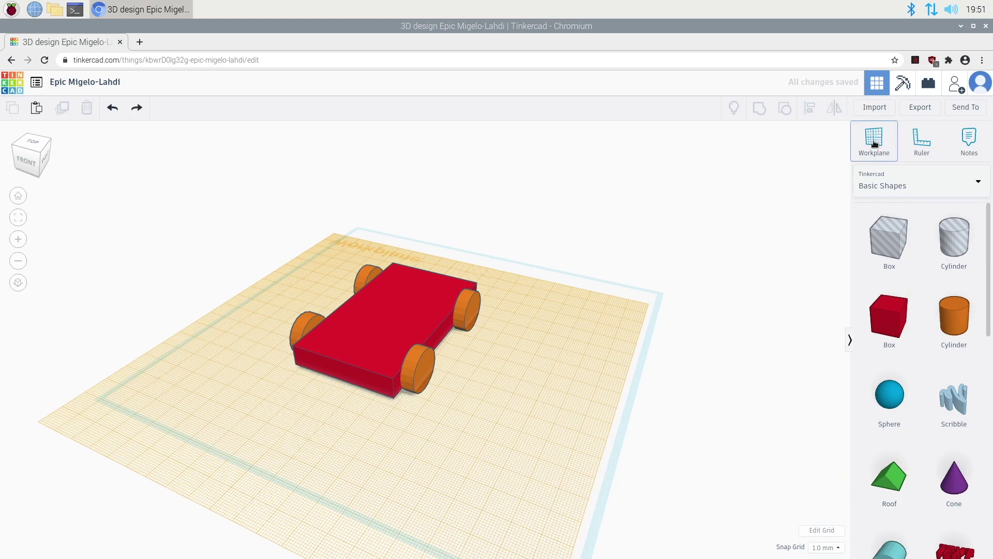
{"action": "left_click", "coordinate": [402, 309]}
{"action": "left_click_drag", "start_coordinate": [809, 444], "coordinate": [411, 322]}
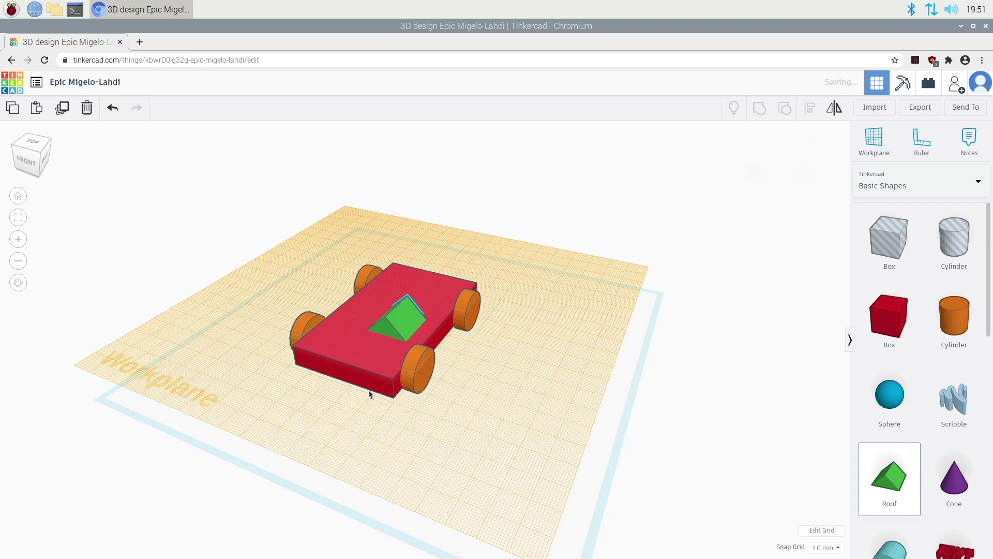
- Rotate the roof so its ridge runs across the slab and resize it to 49 mm by 77 mm over the slab's top
{"action": "right_click_drag", "start_coordinate": [330, 397], "coordinate": [367, 457]}
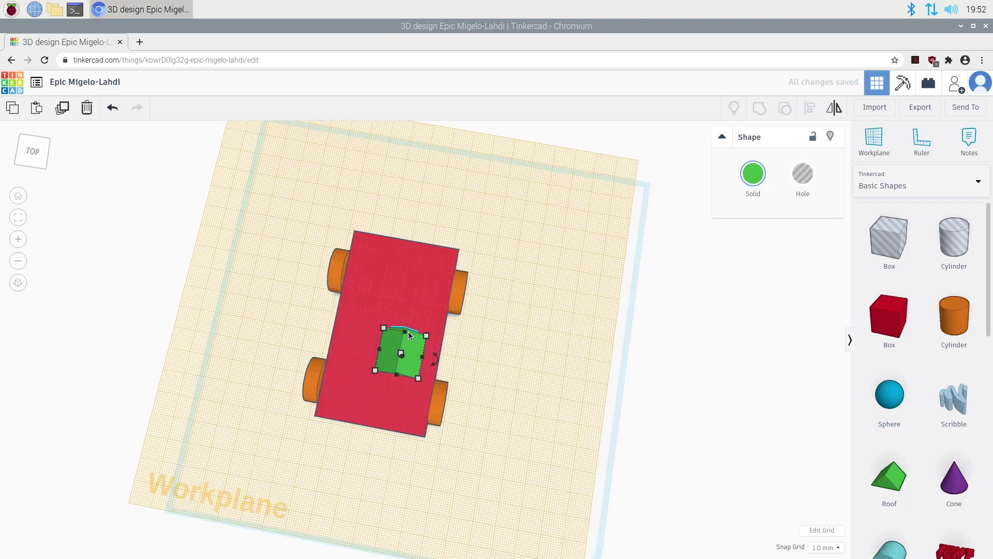
{"action": "left_click_drag", "start_coordinate": [432, 364], "coordinate": [398, 389]}
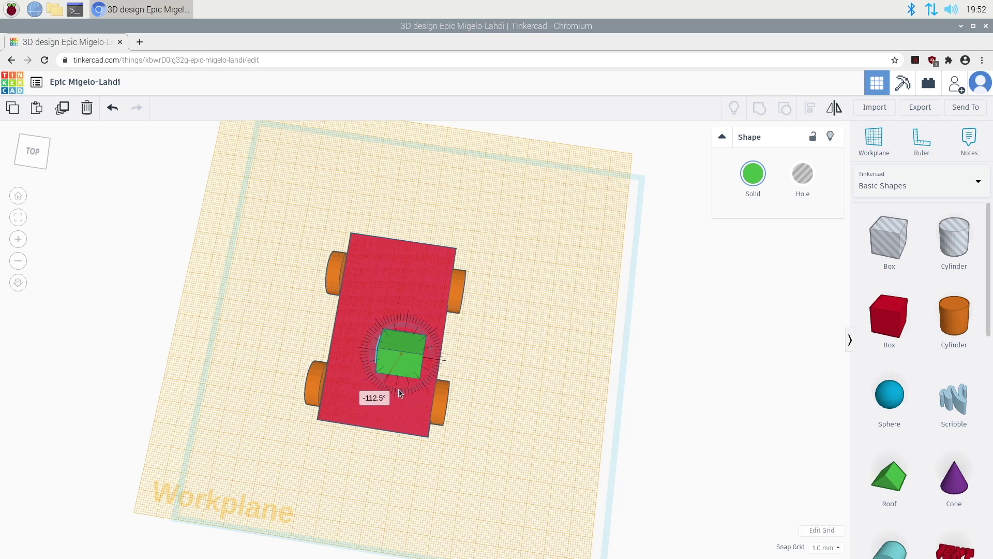
{"action": "left_click_drag", "start_coordinate": [383, 331], "coordinate": [348, 254]}
{"action": "left_click_drag", "start_coordinate": [420, 378], "coordinate": [427, 434]}
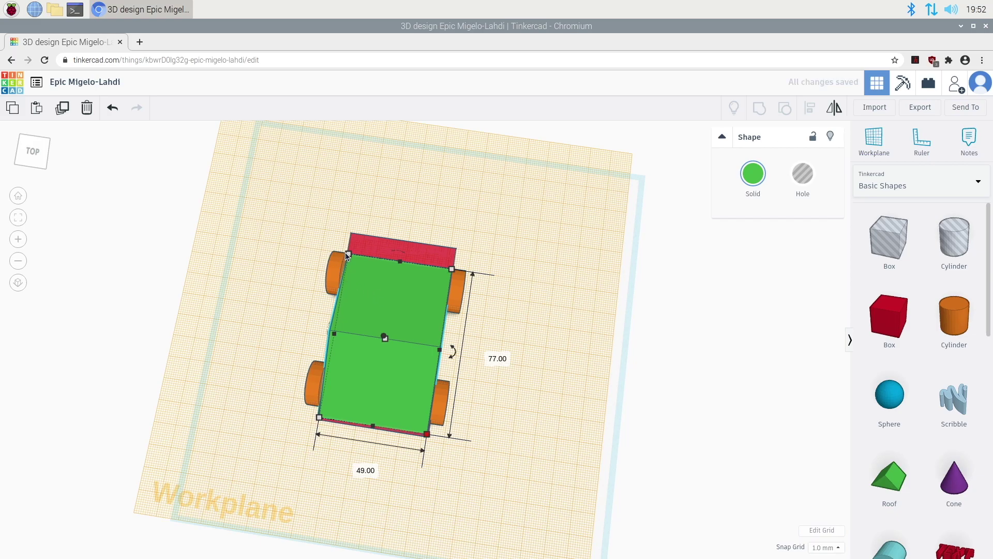
{"action": "right_click_drag", "start_coordinate": [523, 380], "coordinate": [424, 334]}
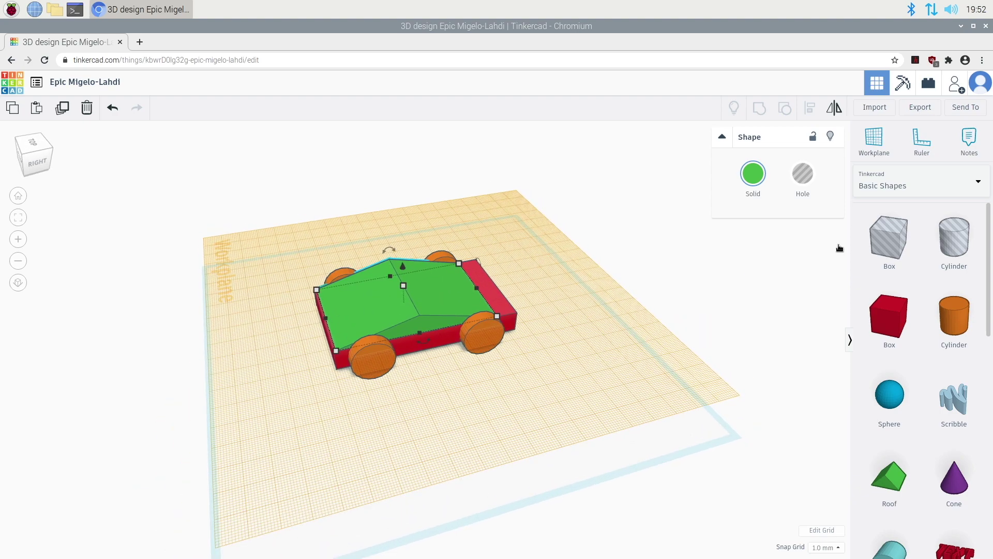
- Browse the Characters and Dinosaur shape collections for a part to decorate the car
{"action": "left_click", "coordinate": [979, 182]}
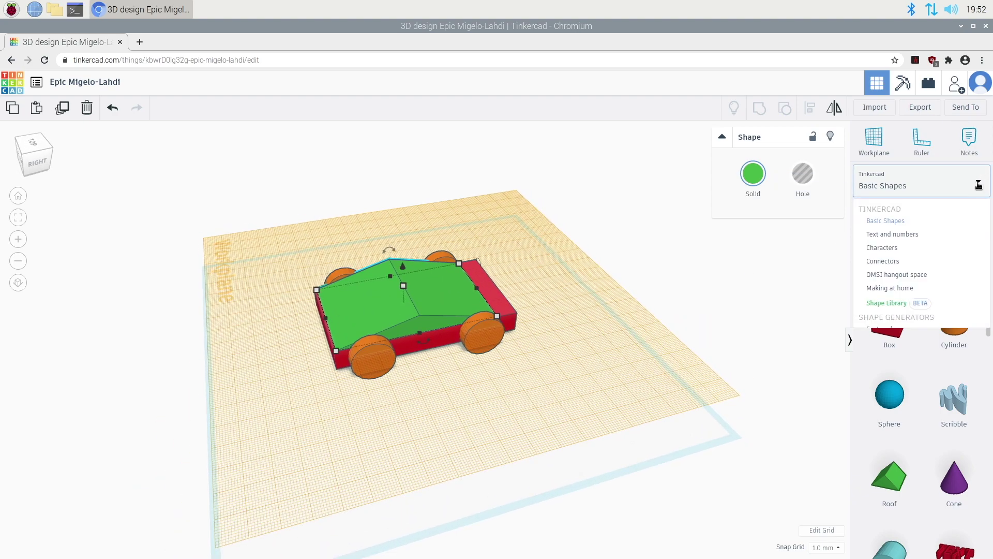
{"action": "left_click", "coordinate": [894, 248]}
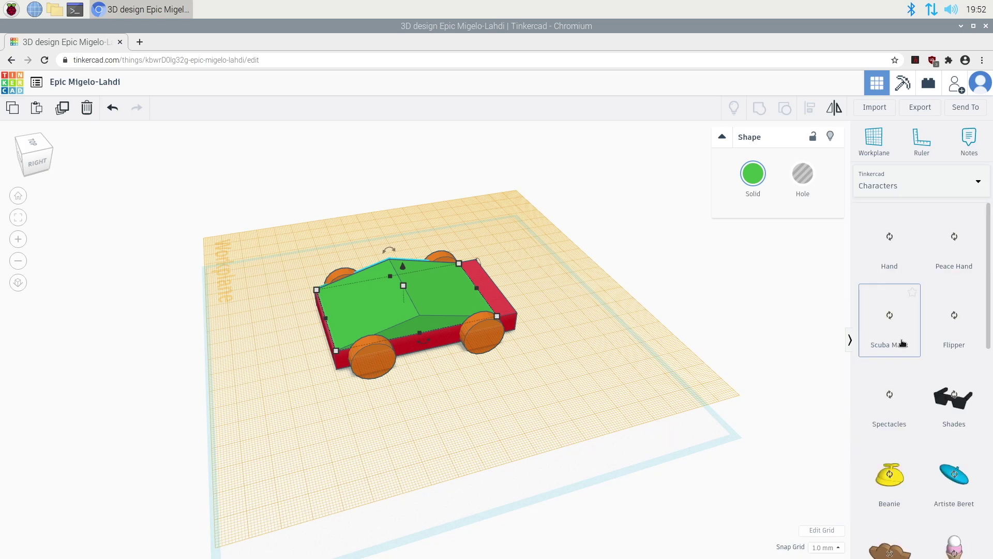
{"action": "right_click", "coordinate": [911, 444]}
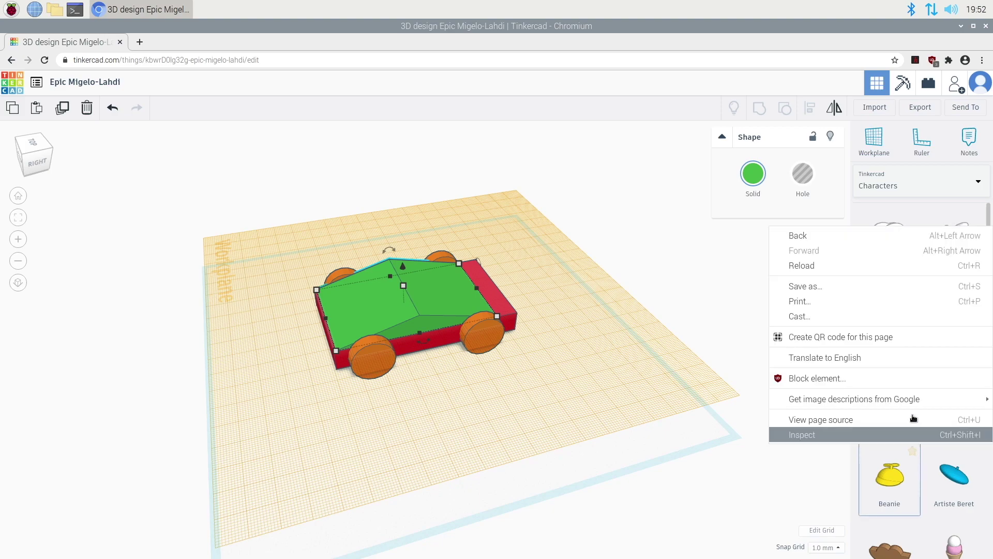
{"action": "left_click", "coordinate": [981, 188]}
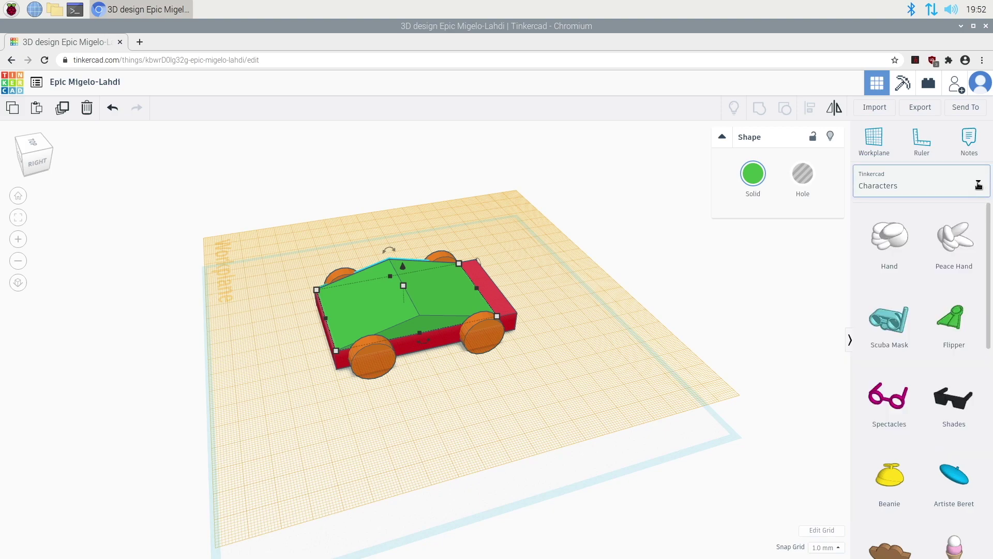
{"action": "left_click", "coordinate": [978, 184]}
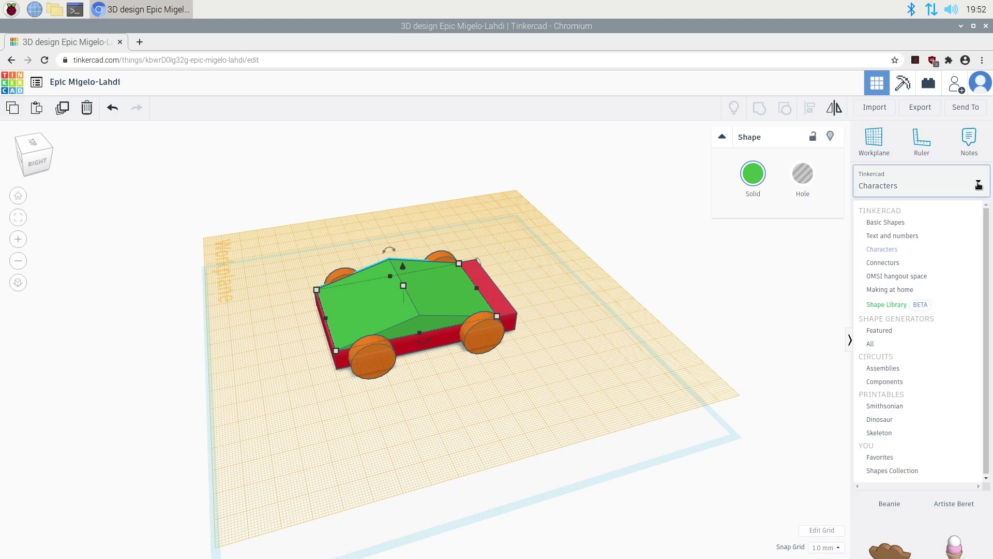
{"action": "left_click", "coordinate": [905, 424]}
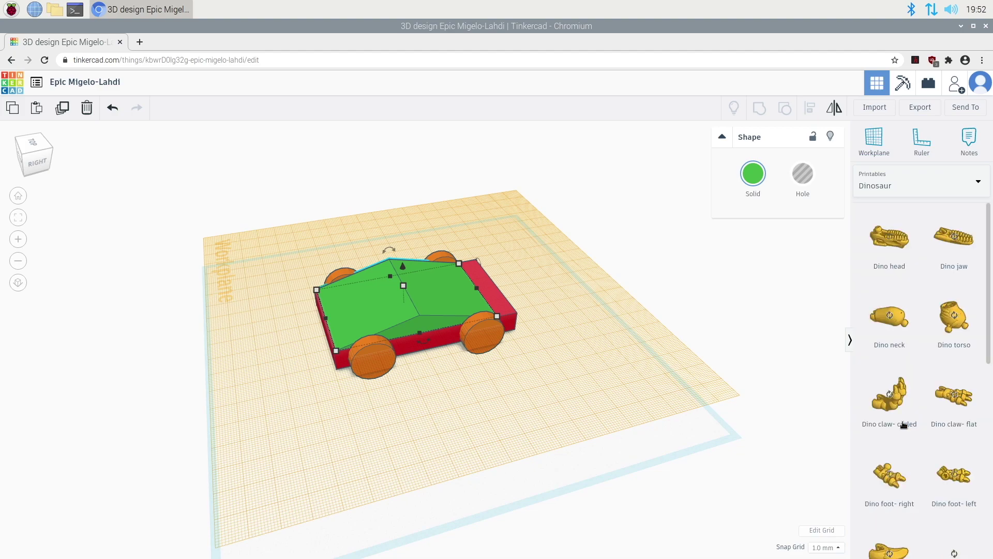
{"action": "right_click", "coordinate": [916, 450]}
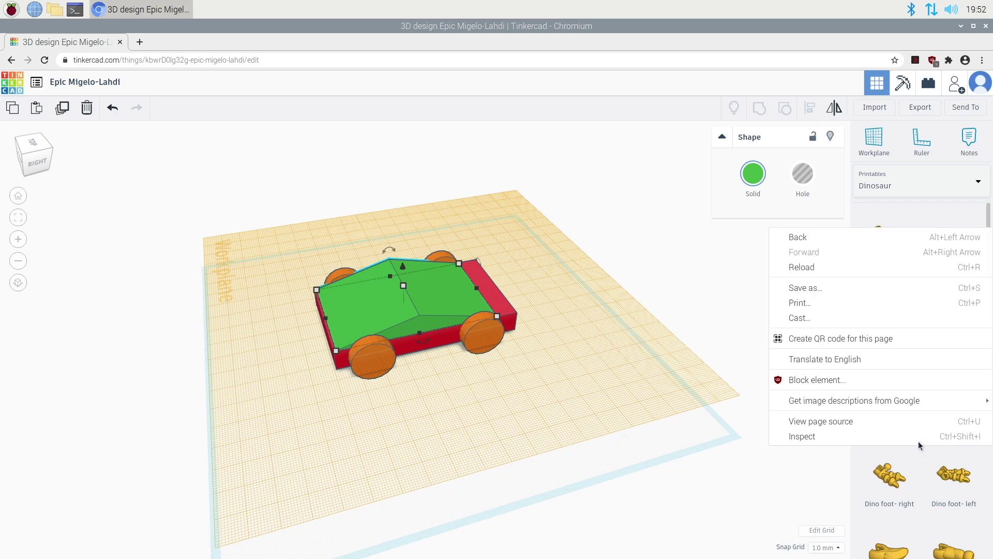
{"action": "left_click", "coordinate": [707, 483]}
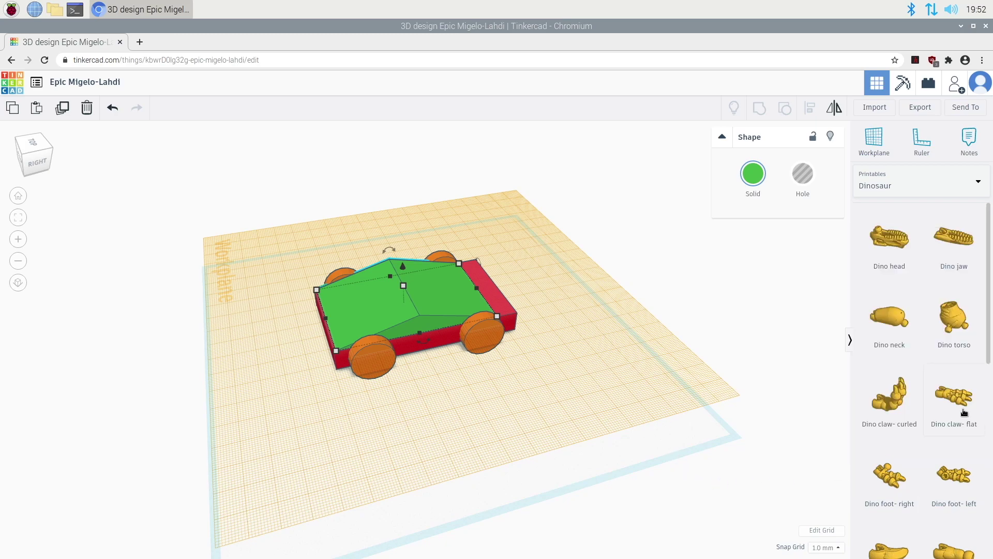
{"action": "scroll", "coordinate": [955, 393], "scroll_direction": "down", "scroll_amount": 7}
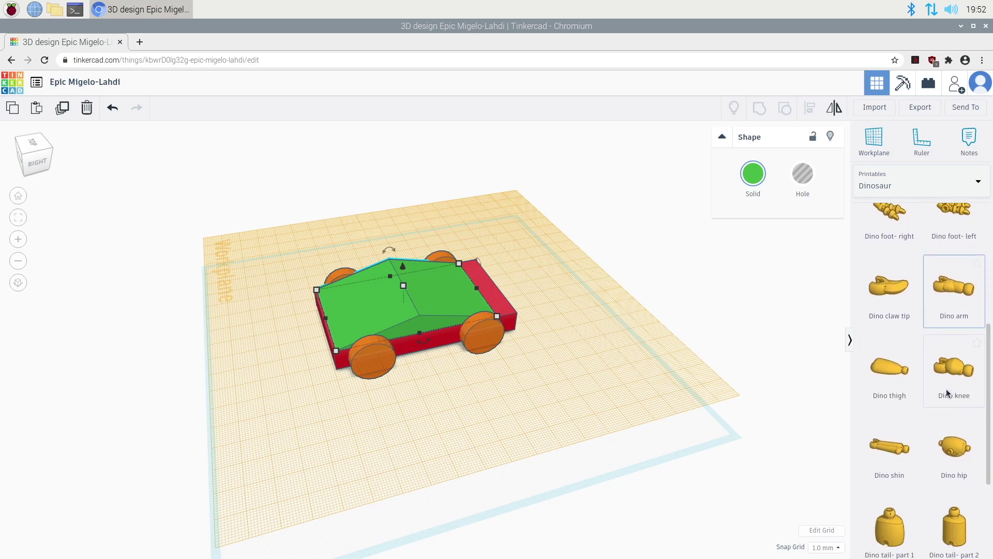
{"action": "scroll", "coordinate": [948, 395], "scroll_direction": "up", "scroll_amount": 7}
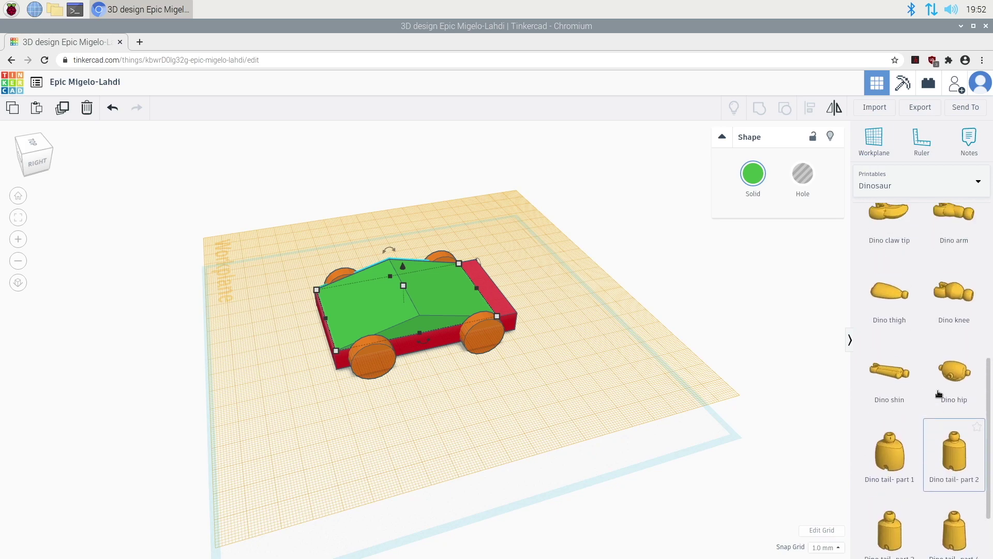
{"action": "scroll", "coordinate": [939, 394], "scroll_direction": "up", "scroll_amount": 3}
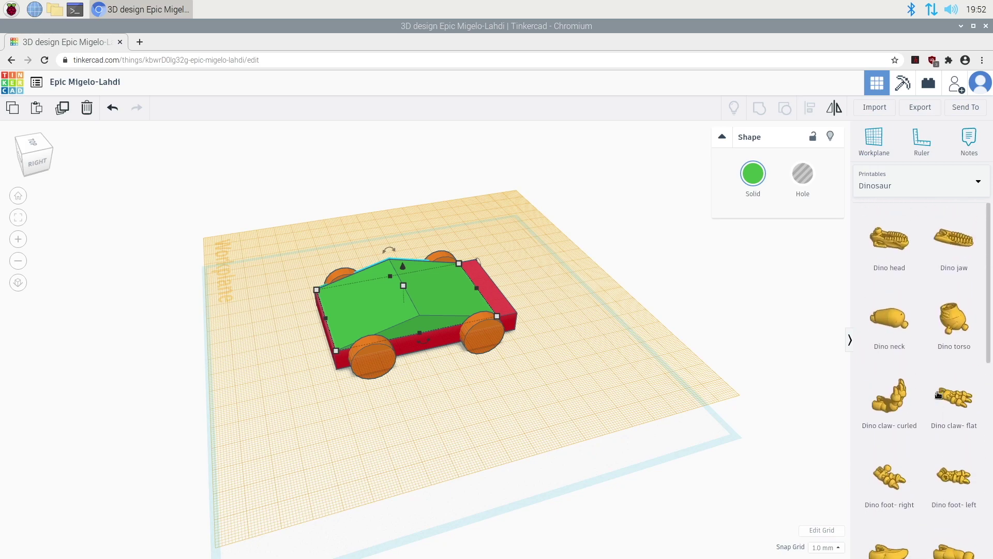
- Add a Skeleton skull from the Skeleton printables and move it onto the roof's front slope, off to one side
{"action": "left_click", "coordinate": [979, 183]}
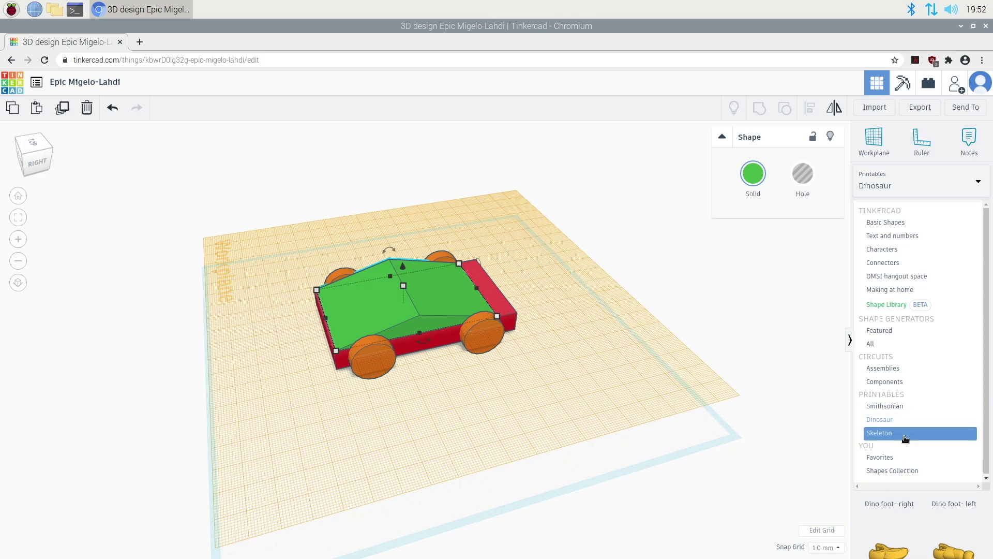
{"action": "left_click", "coordinate": [905, 438]}
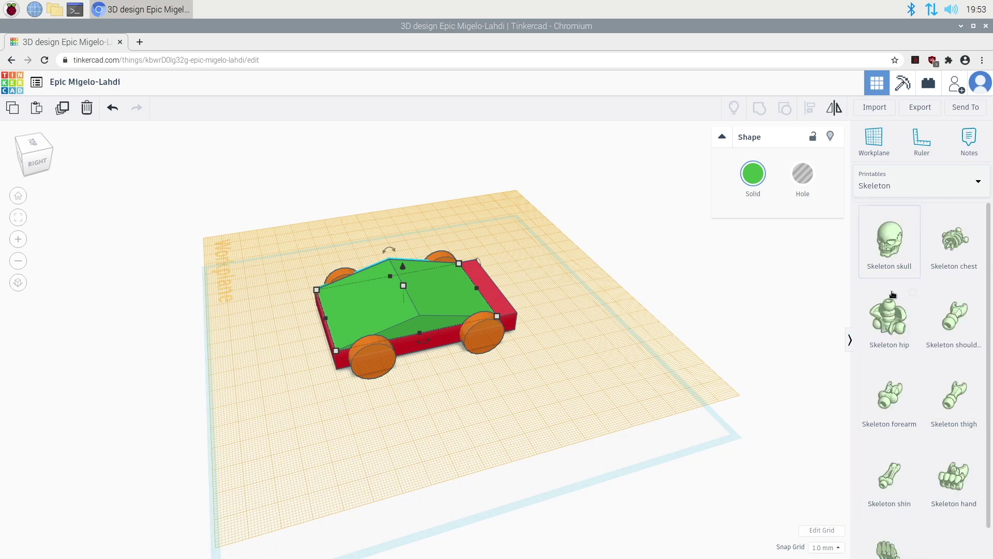
{"action": "left_click_drag", "start_coordinate": [862, 262], "coordinate": [551, 325]}
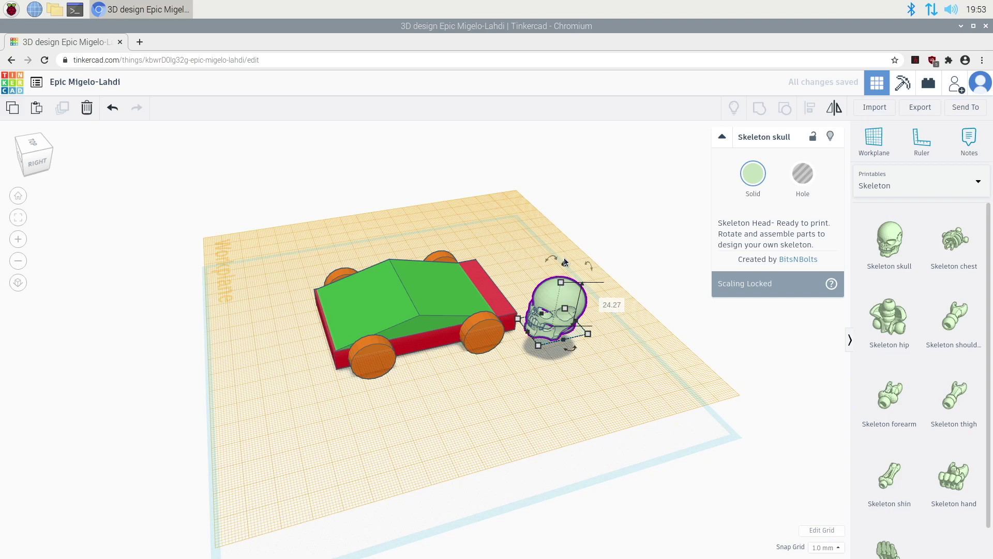
{"action": "left_click", "coordinate": [538, 345]}
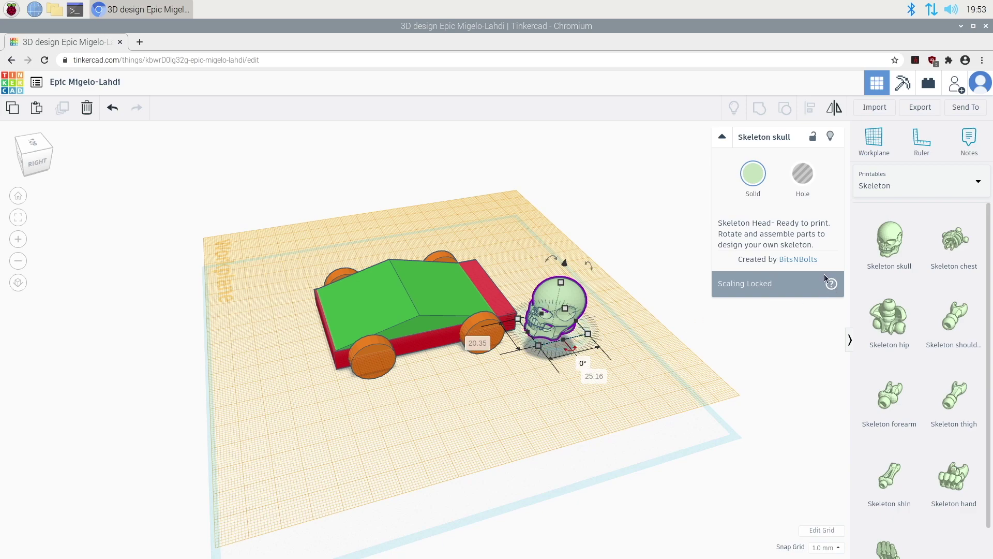
{"action": "left_click_drag", "start_coordinate": [551, 295], "coordinate": [361, 282]}
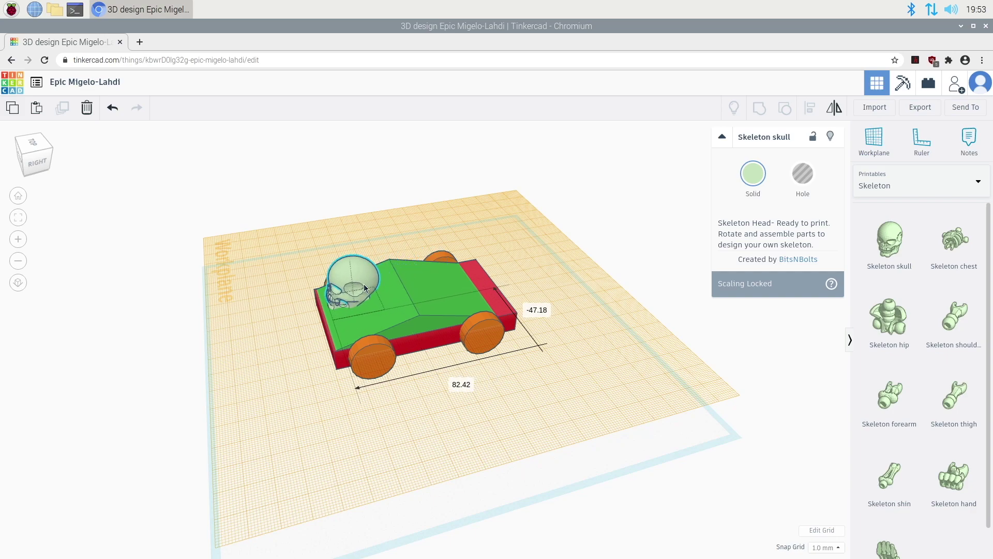
{"action": "left_click", "coordinate": [396, 434]}
{"action": "right_click_drag", "start_coordinate": [281, 414], "coordinate": [467, 413]}
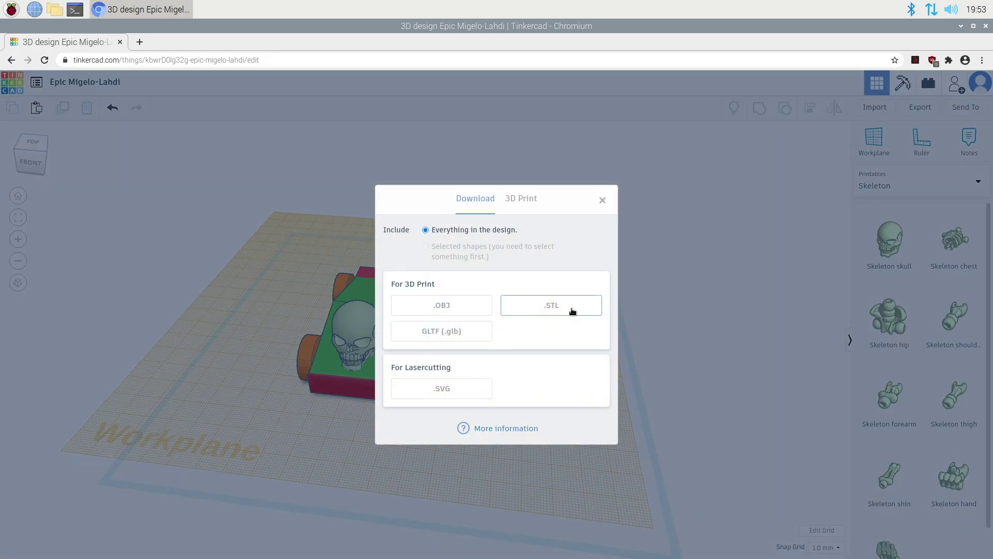
- Export everything in the design as an STL file and try to open the downloaded file
{"action": "left_click", "coordinate": [571, 309]}
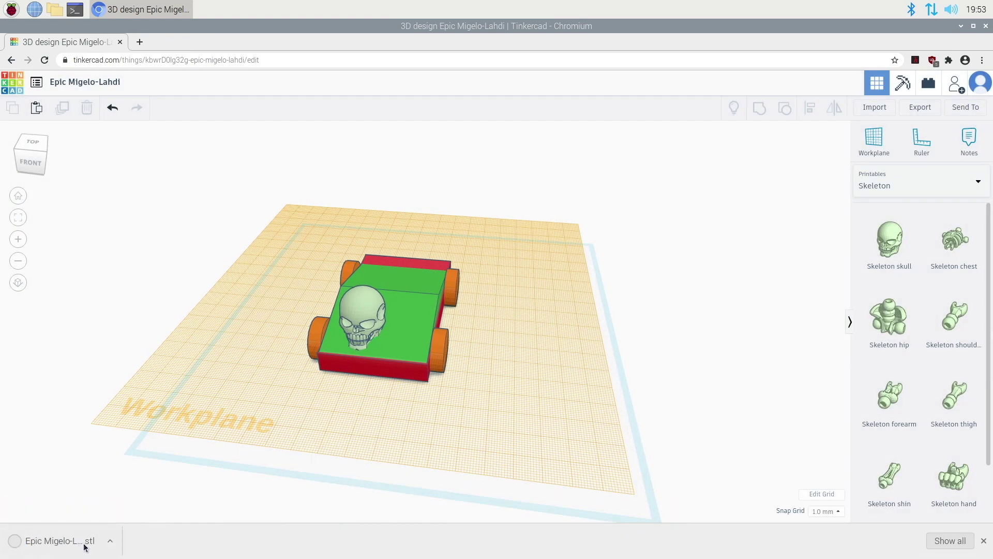
{"action": "left_click", "coordinate": [110, 541]}
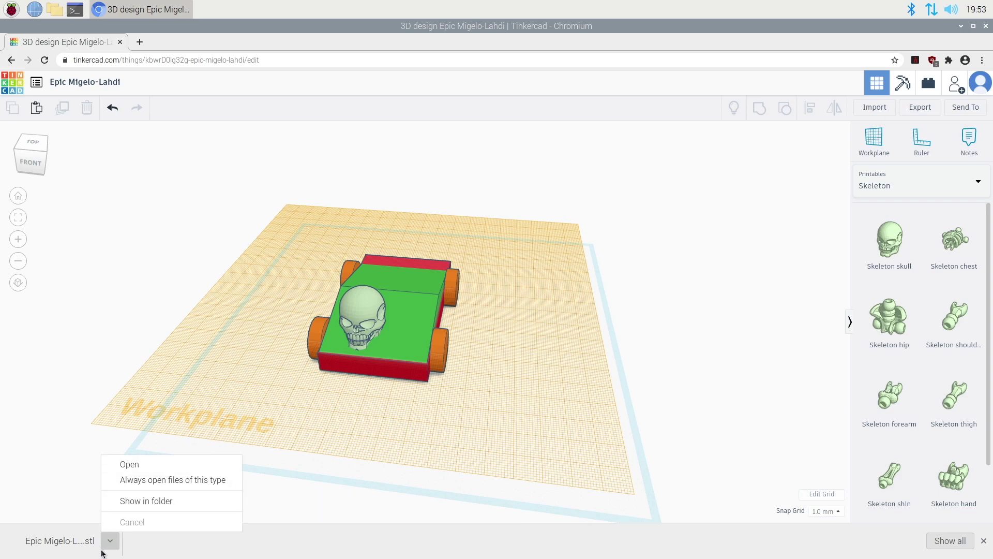
{"action": "left_click", "coordinate": [135, 465]}
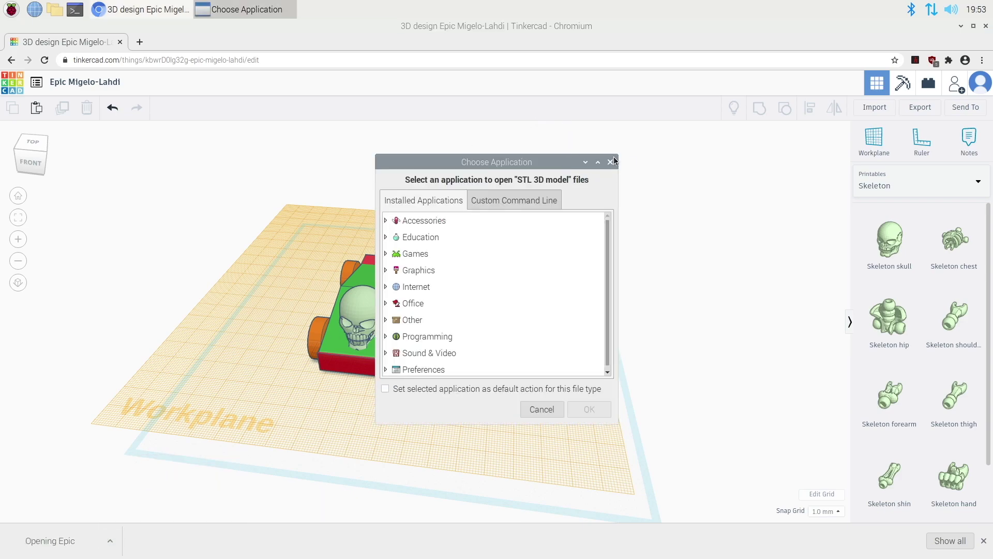
{"action": "left_click", "coordinate": [609, 162]}
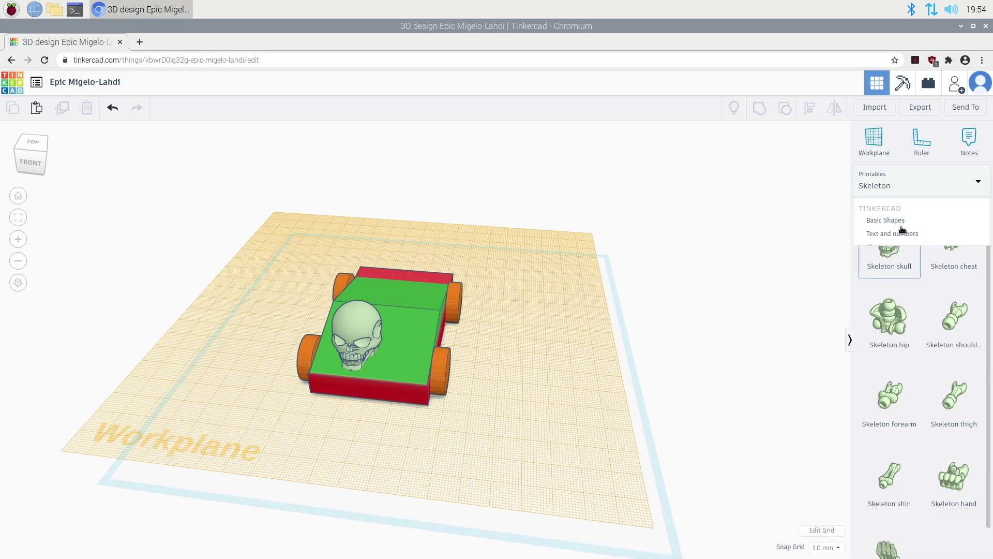
- Place a cylinder hole from Basic Shapes on the roof's rear slope, behind the skull
{"action": "left_click", "coordinate": [921, 181]}
{"action": "left_click", "coordinate": [889, 223]}
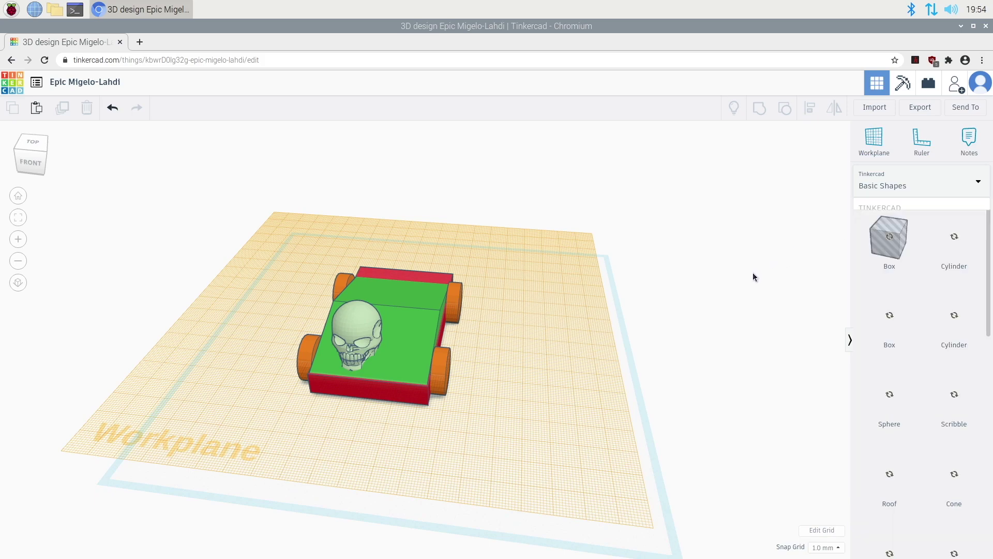
{"action": "right_click_drag", "start_coordinate": [376, 346], "coordinate": [401, 439]}
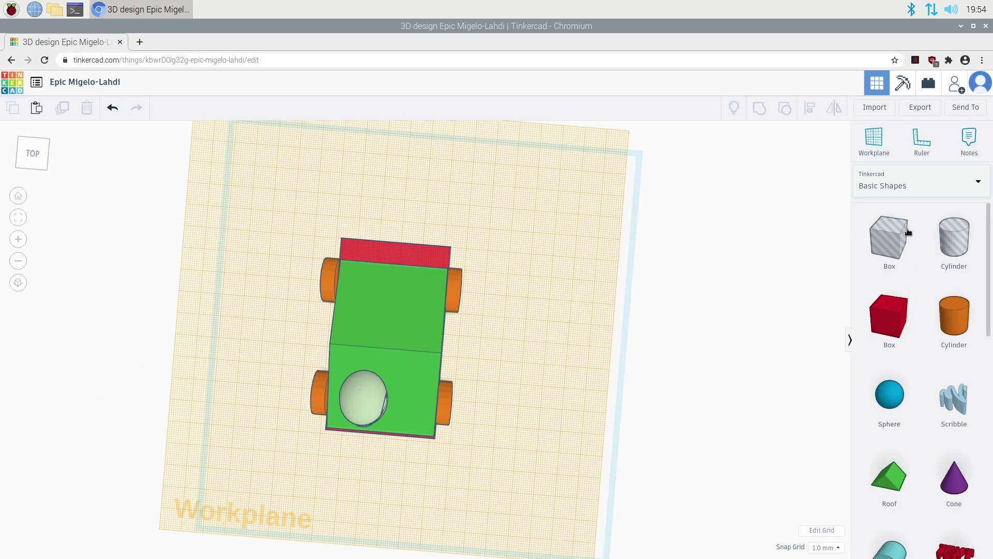
{"action": "left_click_drag", "start_coordinate": [955, 239], "coordinate": [392, 305]}
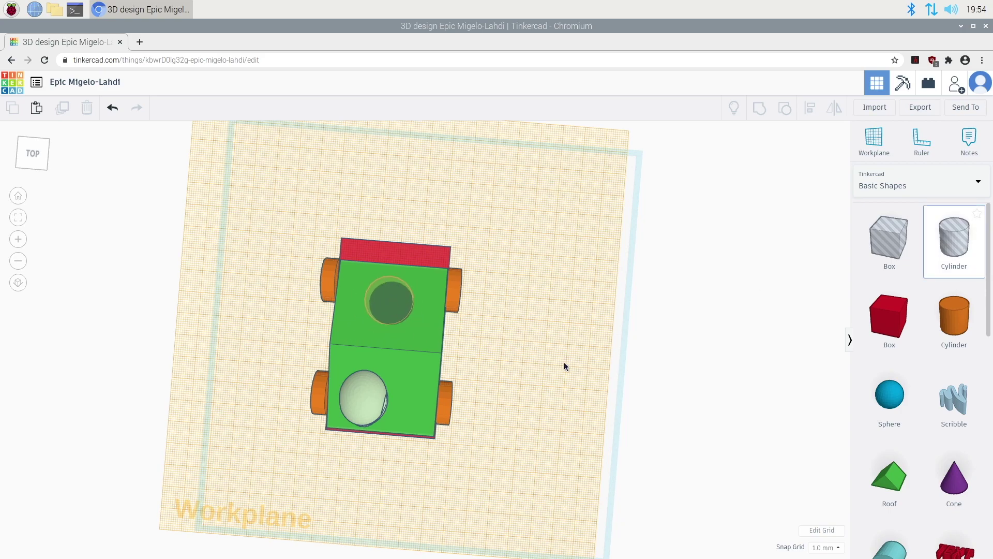
{"action": "left_click_drag", "start_coordinate": [576, 394], "coordinate": [509, 377]}
{"action": "right_click_drag", "start_coordinate": [547, 400], "coordinate": [321, 314]}
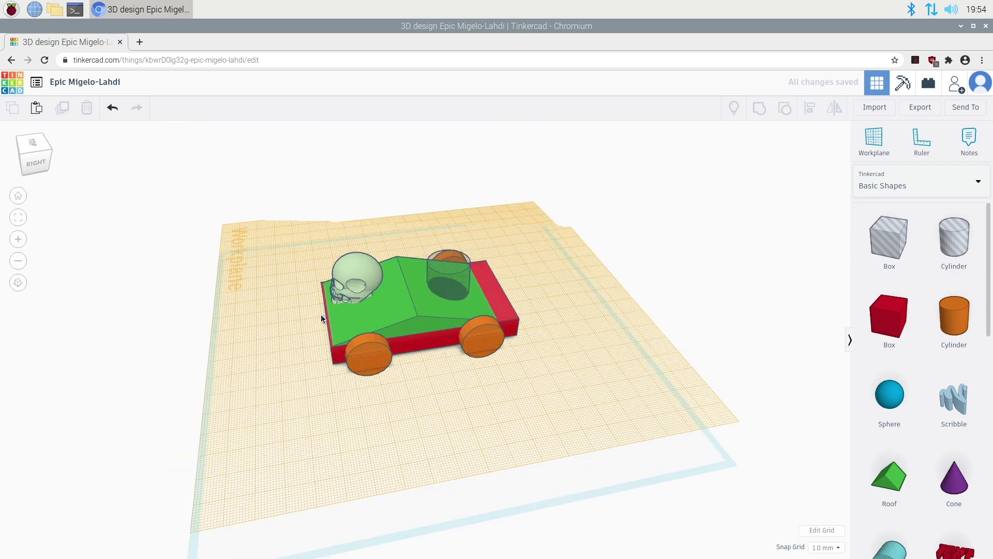
- Lower the cylinder hole by 26 mm so it passes through the roof and the slab
{"action": "left_click", "coordinate": [463, 272]}
{"action": "left_click_drag", "start_coordinate": [451, 229], "coordinate": [461, 247]}
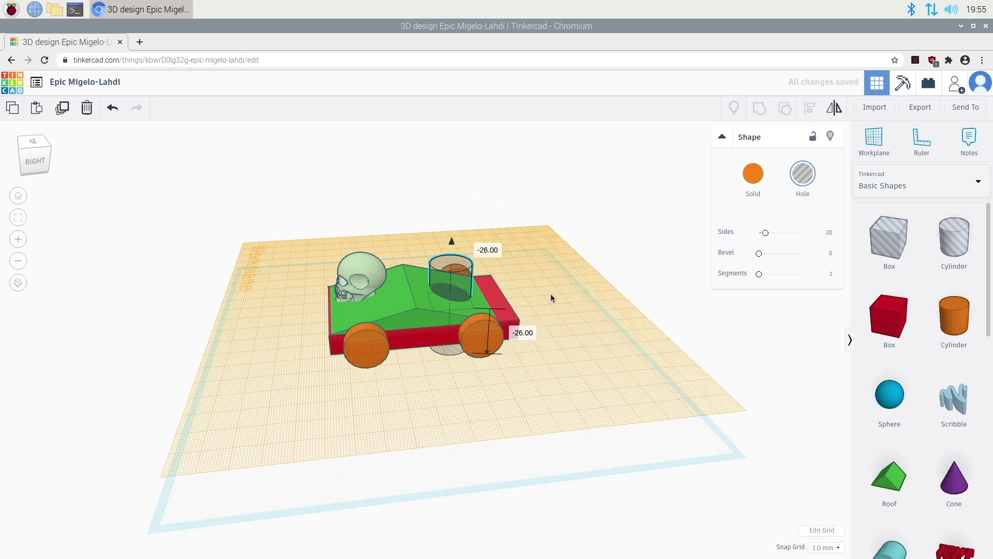
{"action": "left_click", "coordinate": [527, 296]}
- Group the slab, roof and cylinder hole to cut a round opening through the car body
{"action": "right_click_drag", "start_coordinate": [466, 409], "coordinate": [464, 480]}
{"action": "left_click_drag", "start_coordinate": [552, 256], "coordinate": [415, 325]}
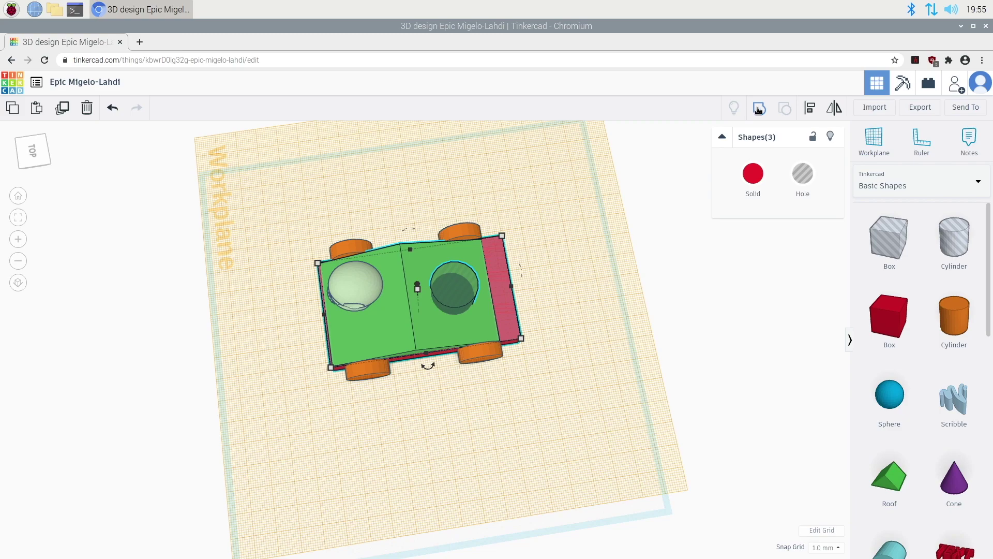
{"action": "key", "text": "ctrl+g"}
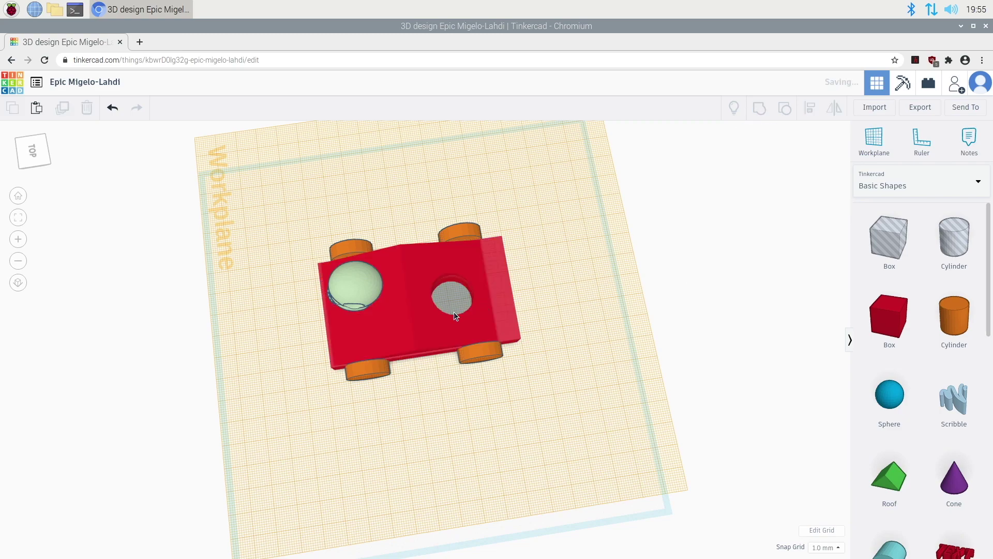
{"action": "right_click_drag", "start_coordinate": [492, 402], "coordinate": [594, 366]}
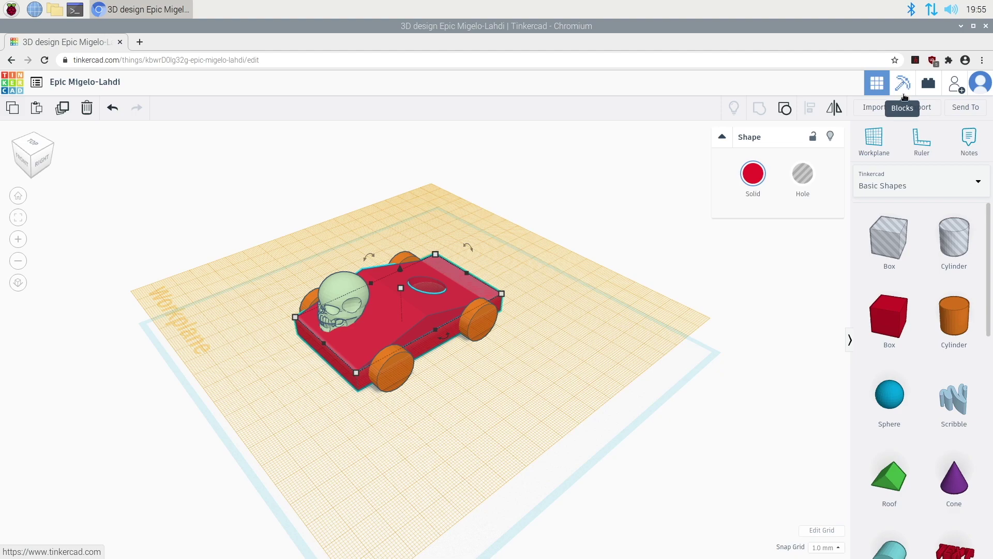
- Switch to the Blocks view and change the Pumpkins material to Slime Block
{"action": "left_click", "coordinate": [903, 85]}
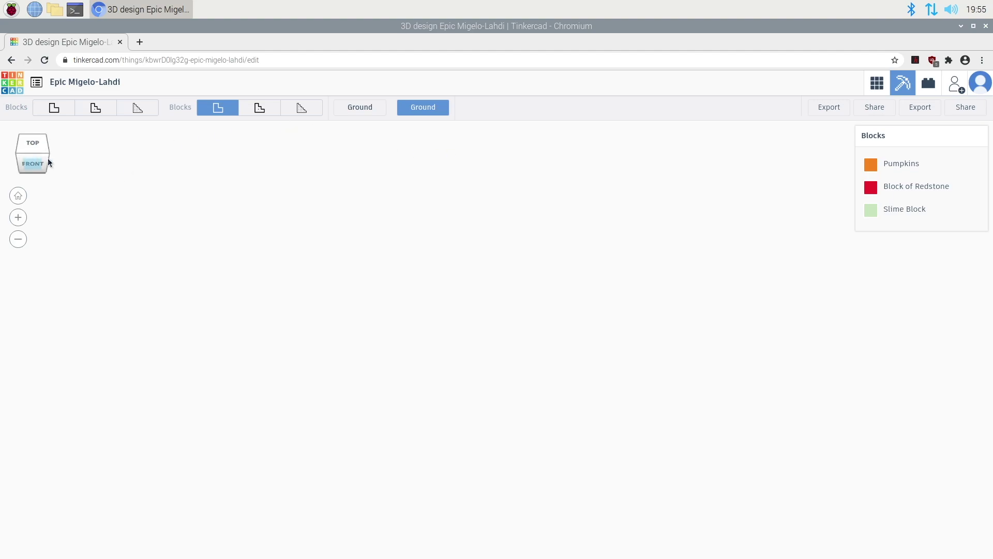
{"action": "left_click", "coordinate": [901, 163]}
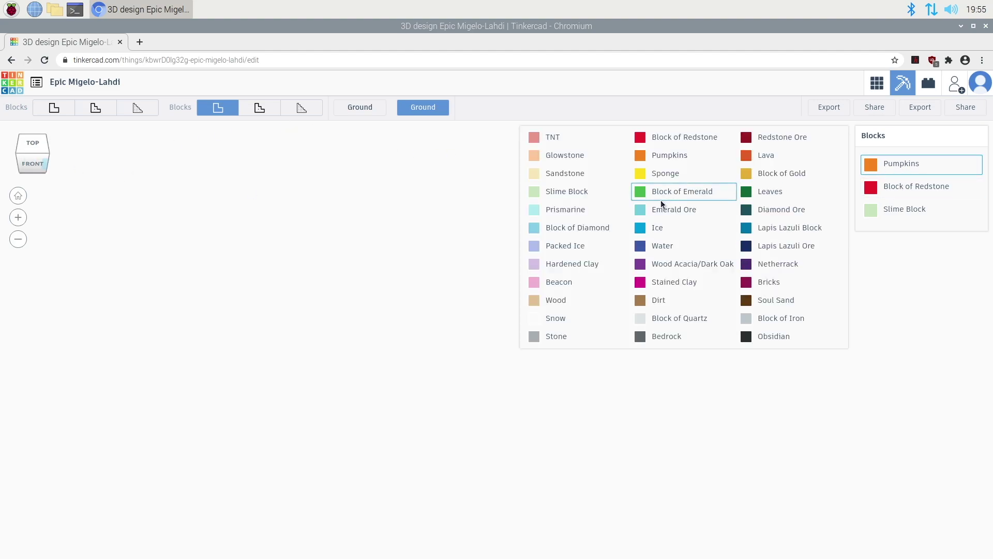
{"action": "left_click", "coordinate": [553, 192]}
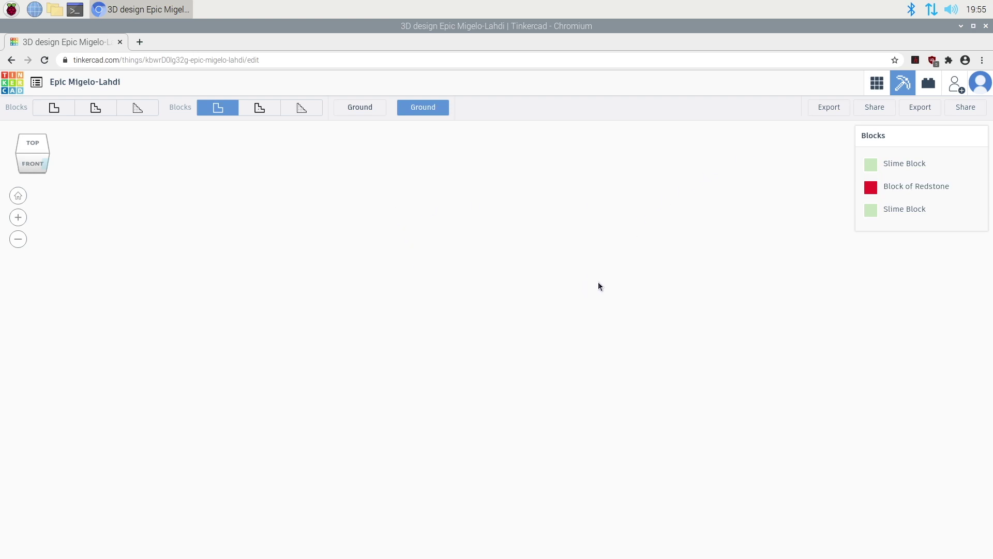
- Examine the car as a brick model from several angles and return to the 3D design view
{"action": "left_click", "coordinate": [927, 87]}
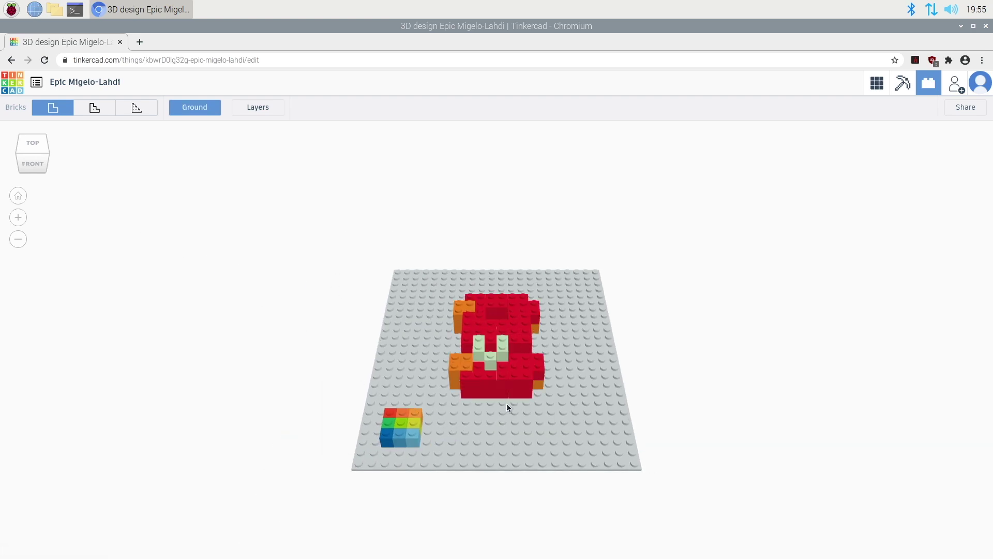
{"action": "right_click_drag", "start_coordinate": [520, 408], "coordinate": [446, 383]}
{"action": "right_click_drag", "start_coordinate": [494, 421], "coordinate": [522, 358]}
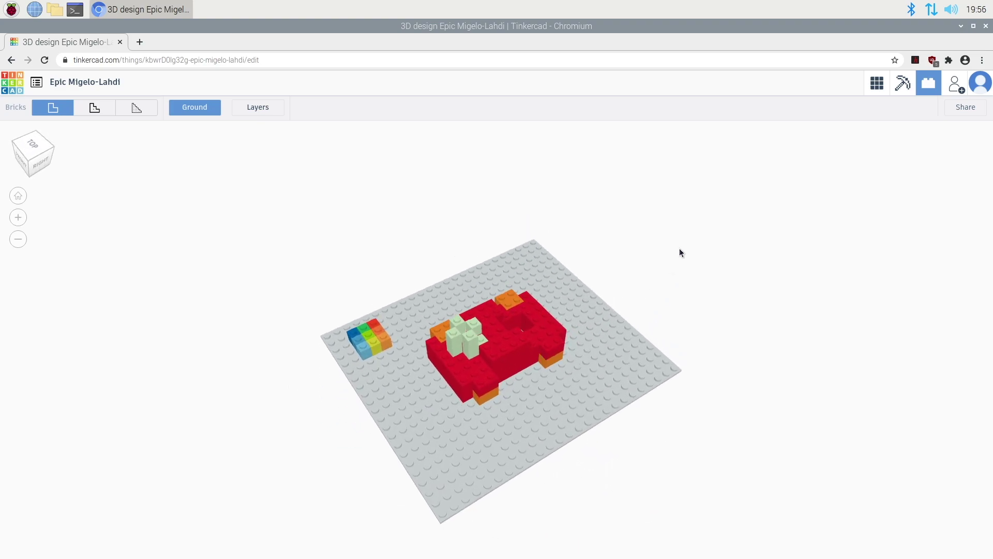
{"action": "left_click", "coordinate": [878, 84]}
{"action": "right_click_drag", "start_coordinate": [722, 439], "coordinate": [782, 406]}
{"action": "right_click_drag", "start_coordinate": [668, 460], "coordinate": [733, 482]}
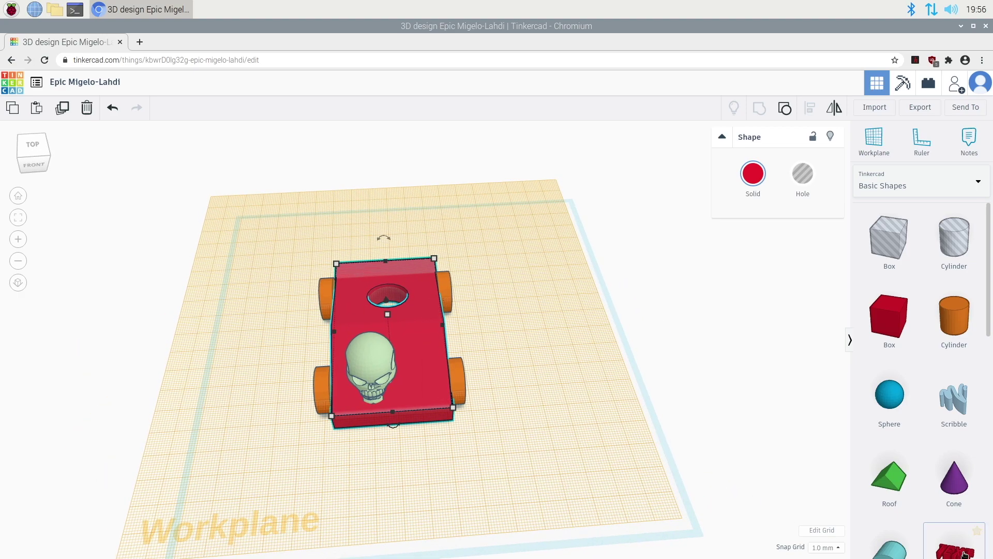
- Place a Text shape on the workplane just in front of the car
{"action": "left_click", "coordinate": [412, 460]}
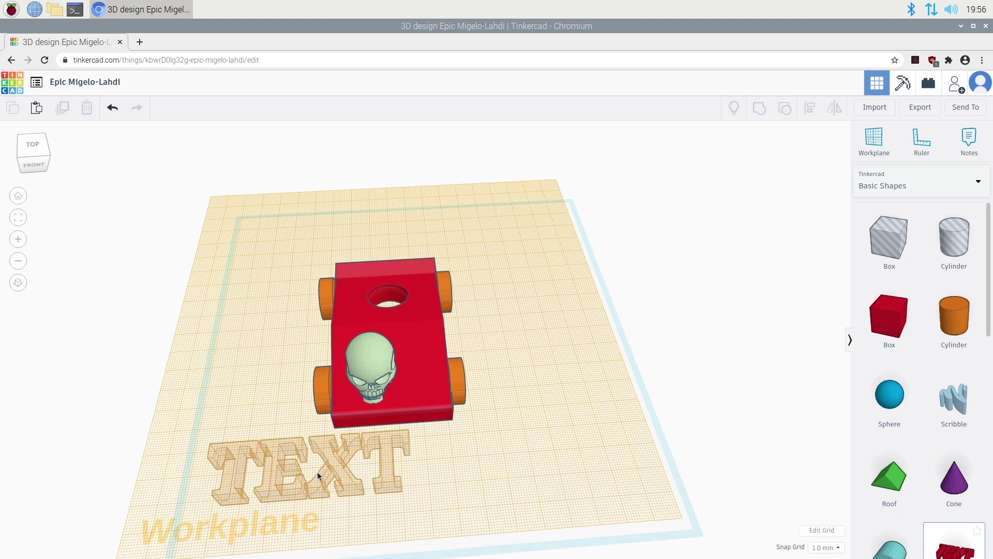
{"action": "left_click", "coordinate": [327, 466]}
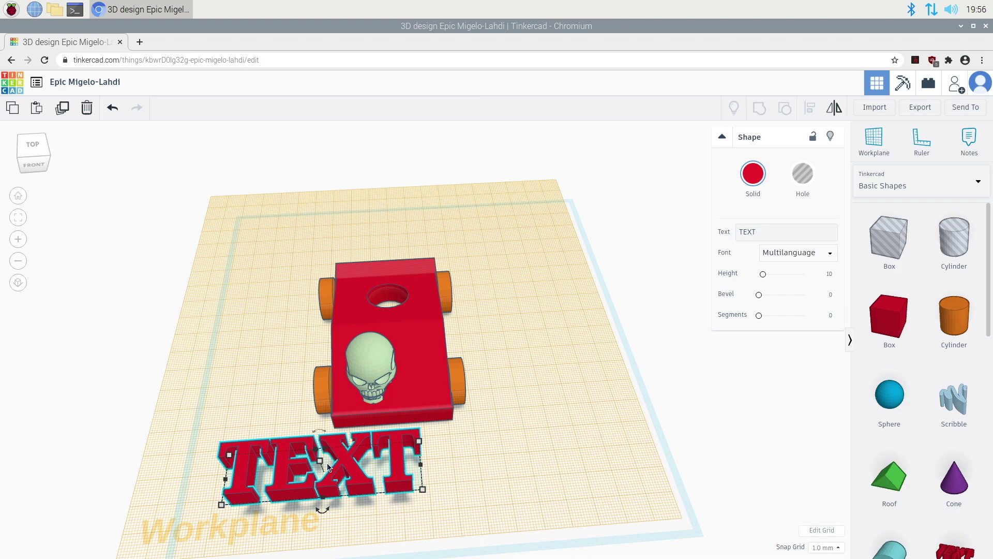
{"action": "key", "text": "Escape"}
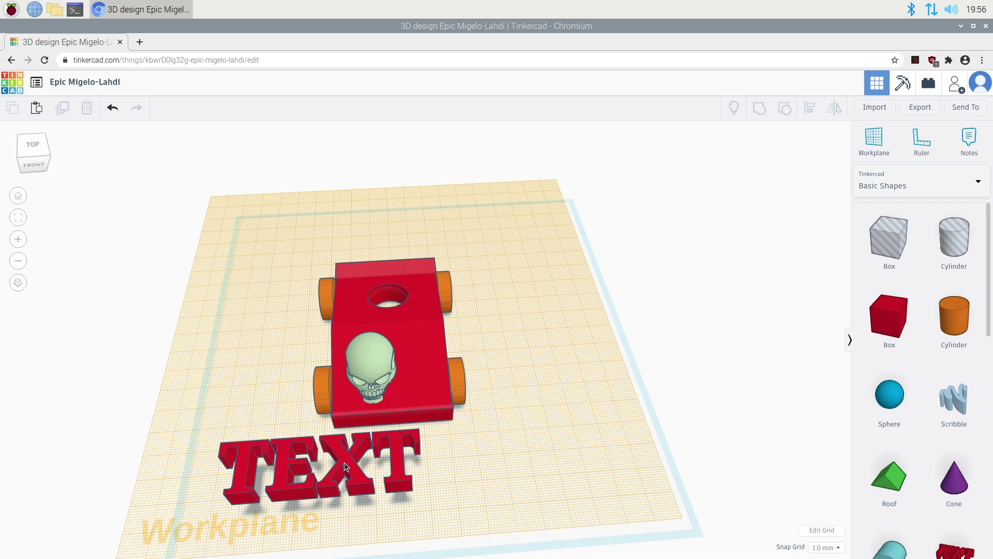
- Change the text shape's wording to "SkullCar!!" and move it about 29.5 mm to the right in front of the car
{"action": "left_click", "coordinate": [346, 463]}
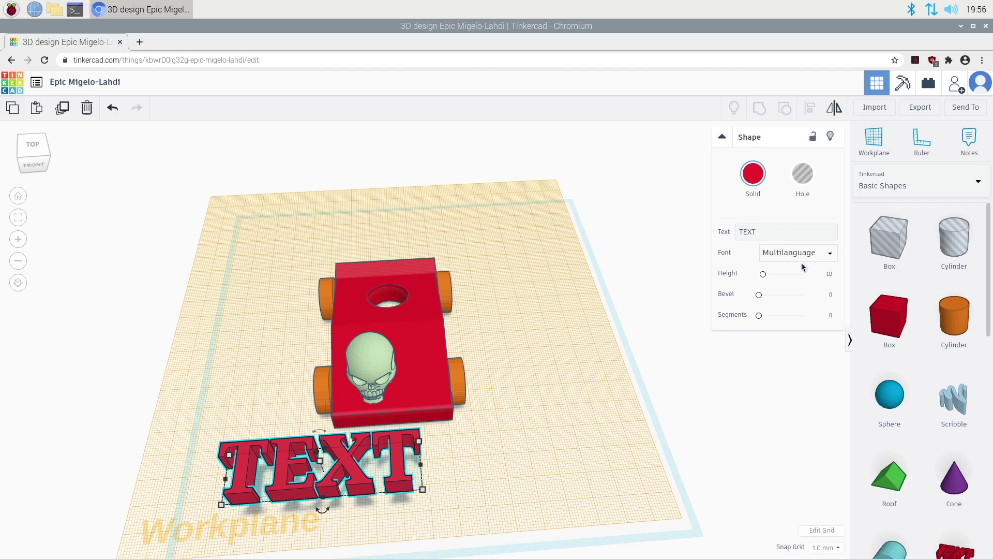
{"action": "double_click", "coordinate": [741, 234]}
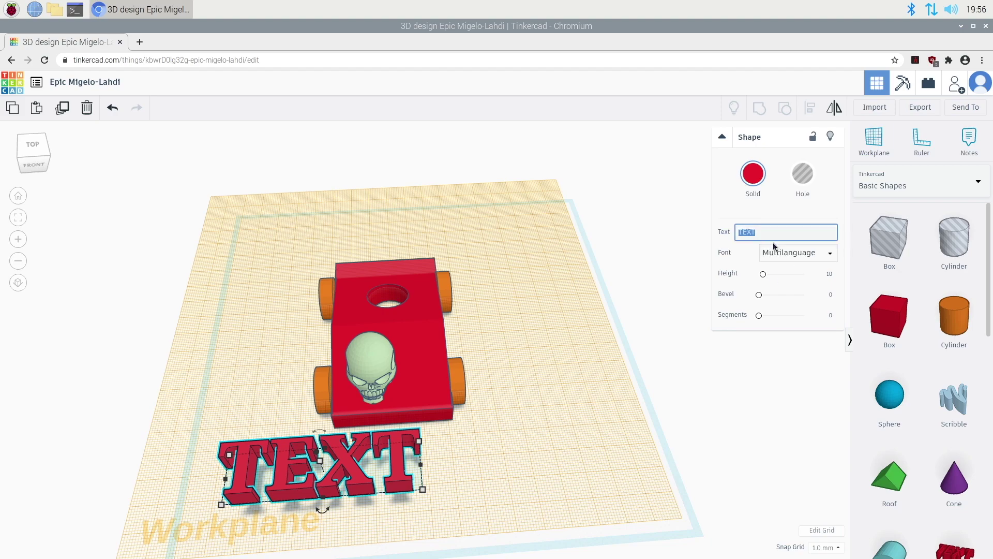
{"action": "type", "text": "Skull"}
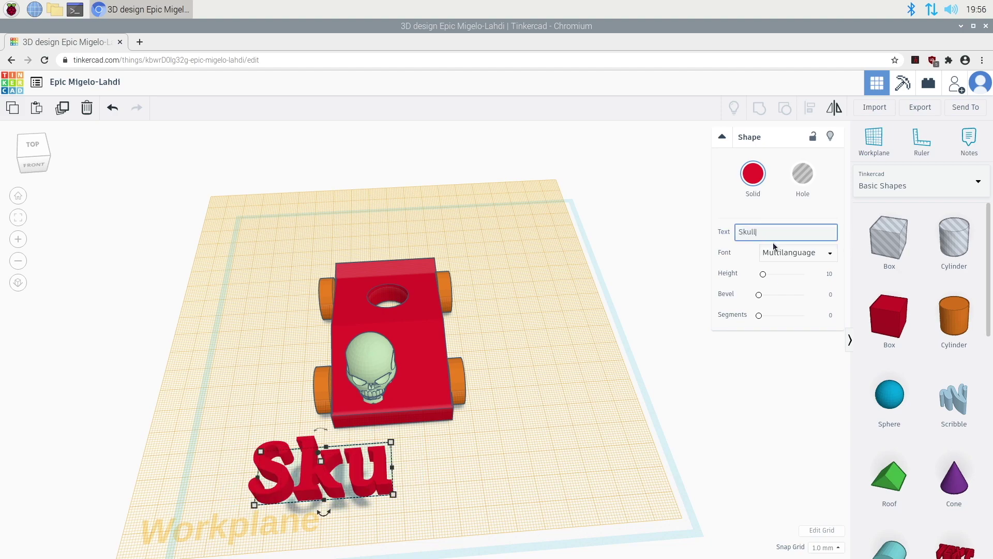
{"action": "type", "text": "Car!!"}
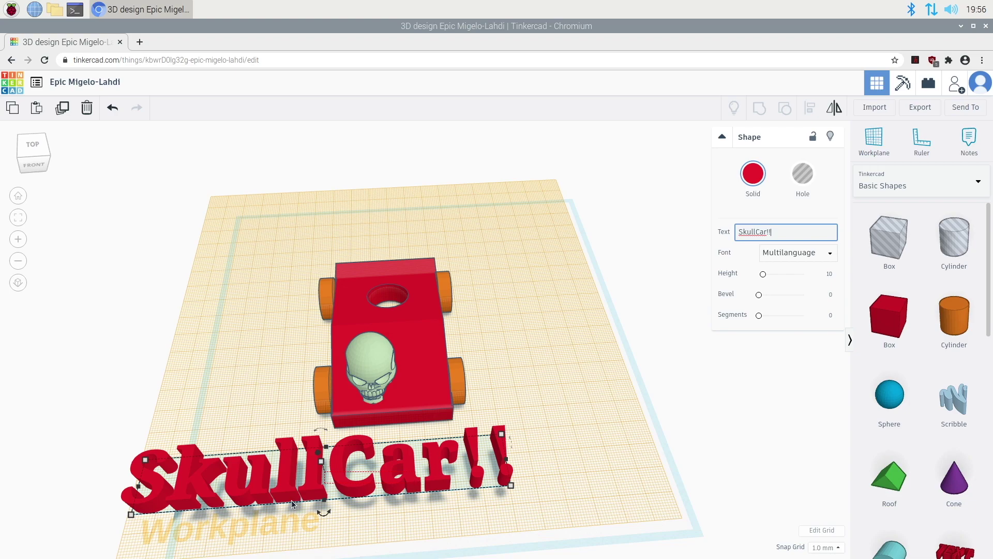
{"action": "left_click_drag", "start_coordinate": [326, 475], "coordinate": [427, 477]}
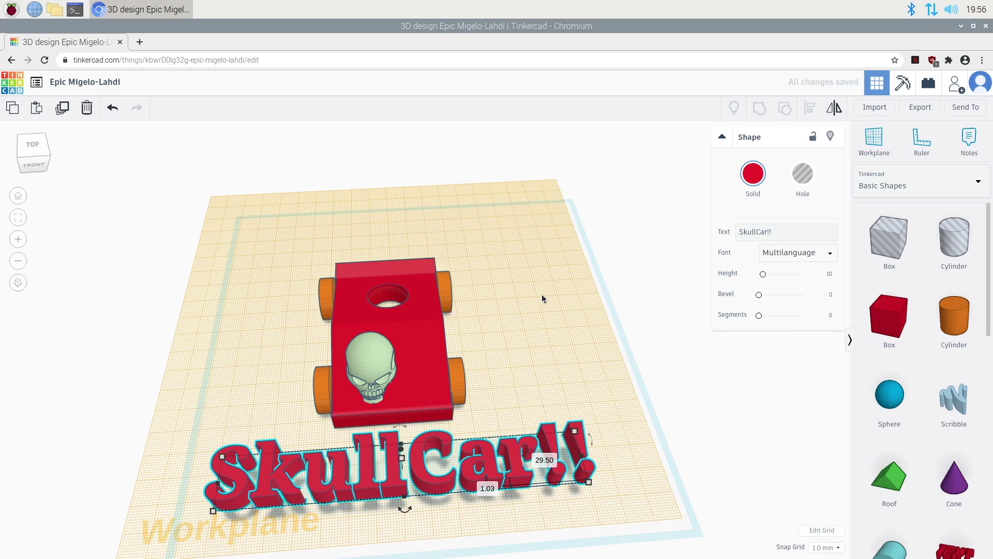
- Place a Scribble shape on the workplane beside the rear right corner of the car
{"action": "left_click", "coordinate": [510, 265]}
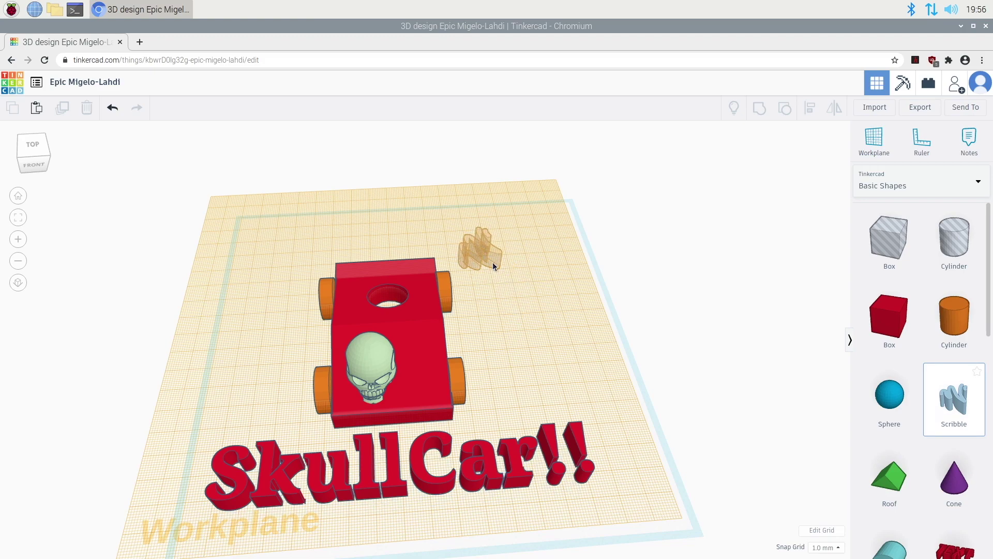
{"action": "left_click", "coordinate": [473, 245]}
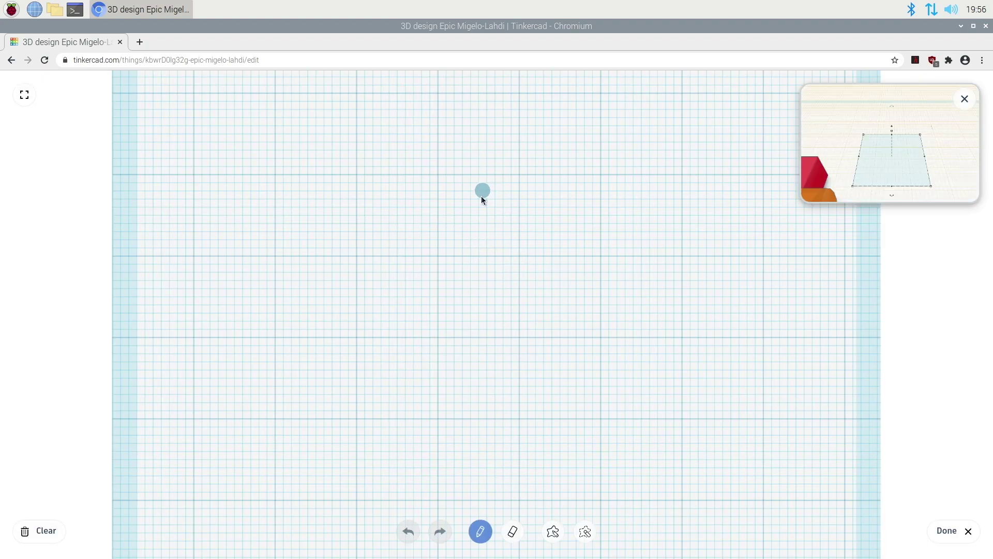